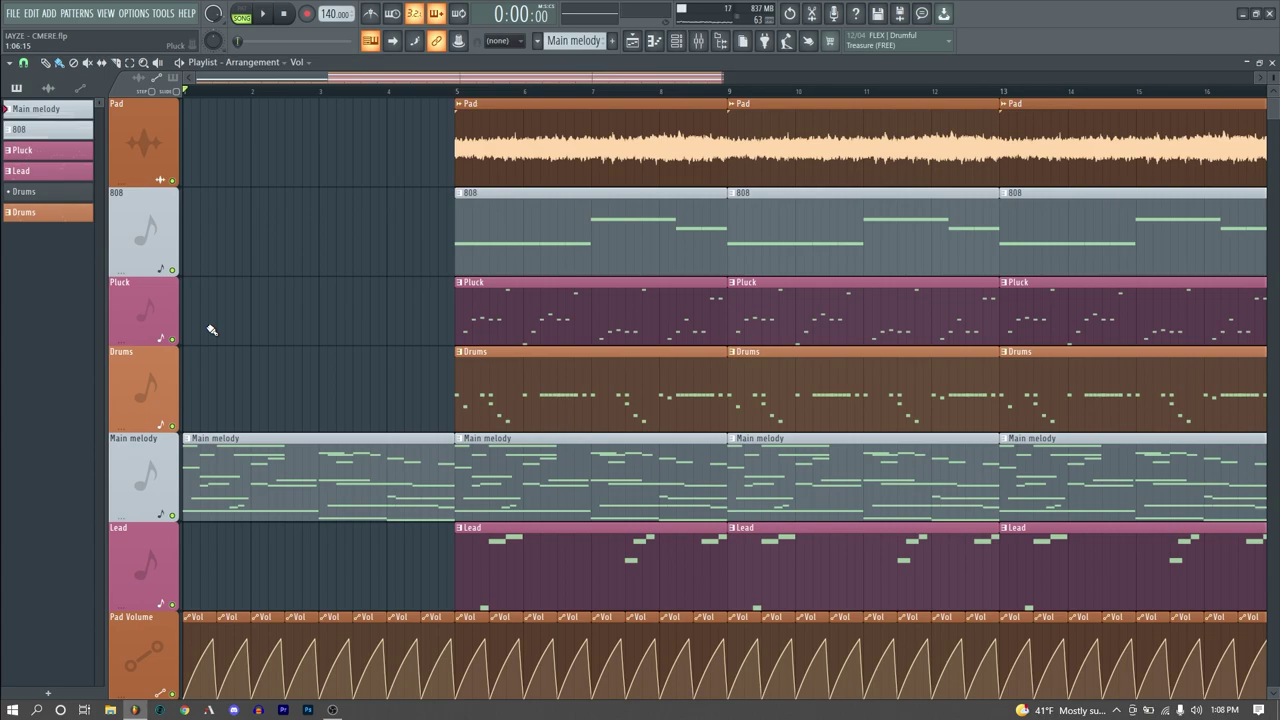
# Play back the full song arrangement in the Playlist.
pyautogui.press('space')
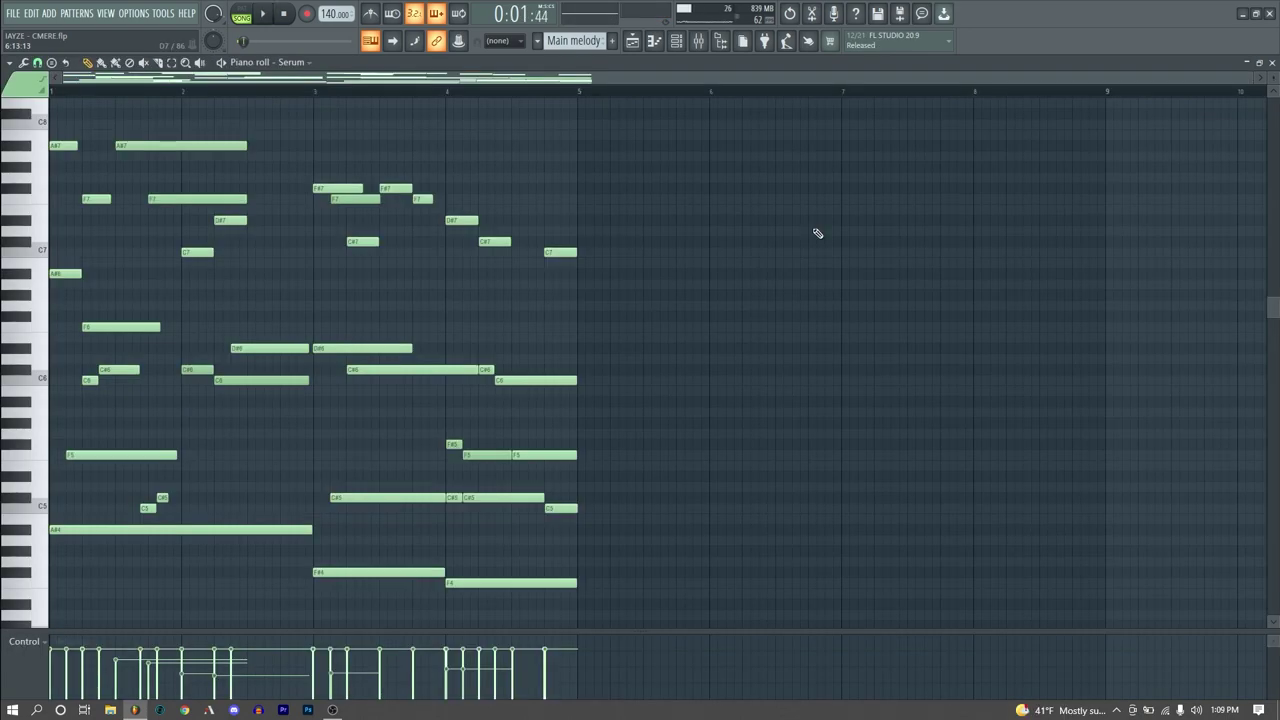
# Play back the Main melody pattern.
pyautogui.press('space')
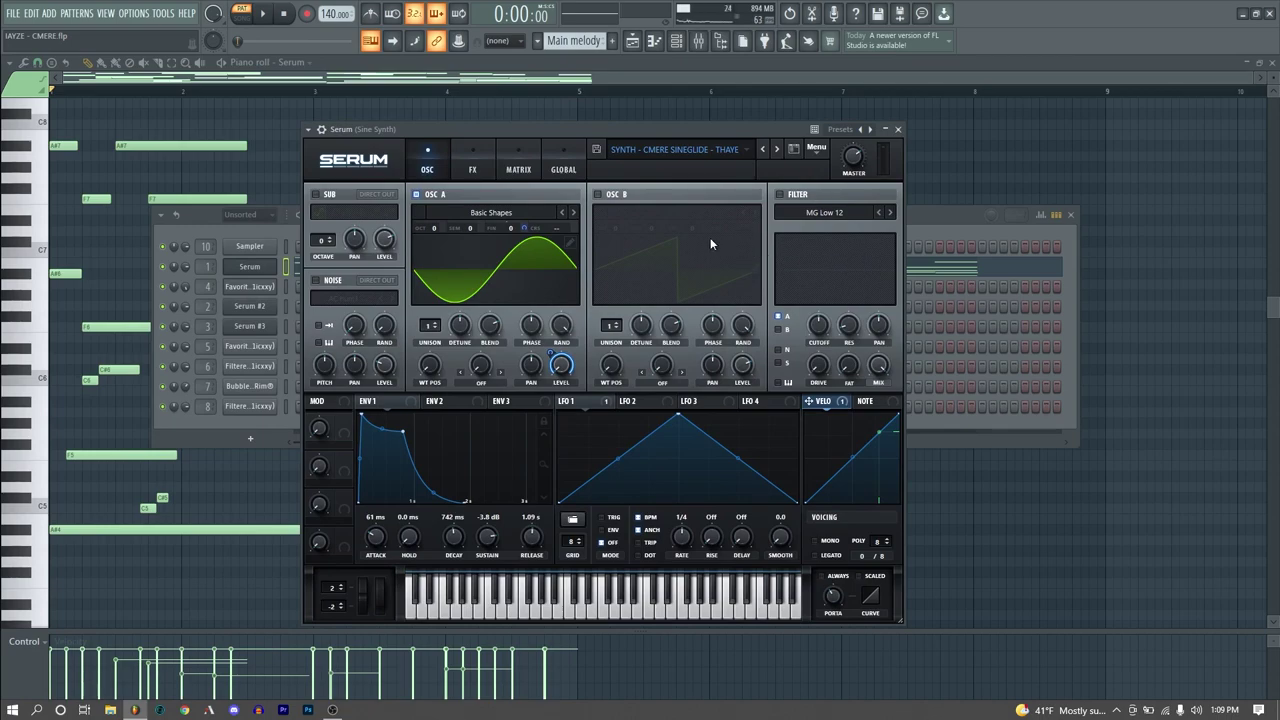
# Briefly audition the Main melody synth, then select Serum's ENV 1 panel.
pyautogui.press('space')
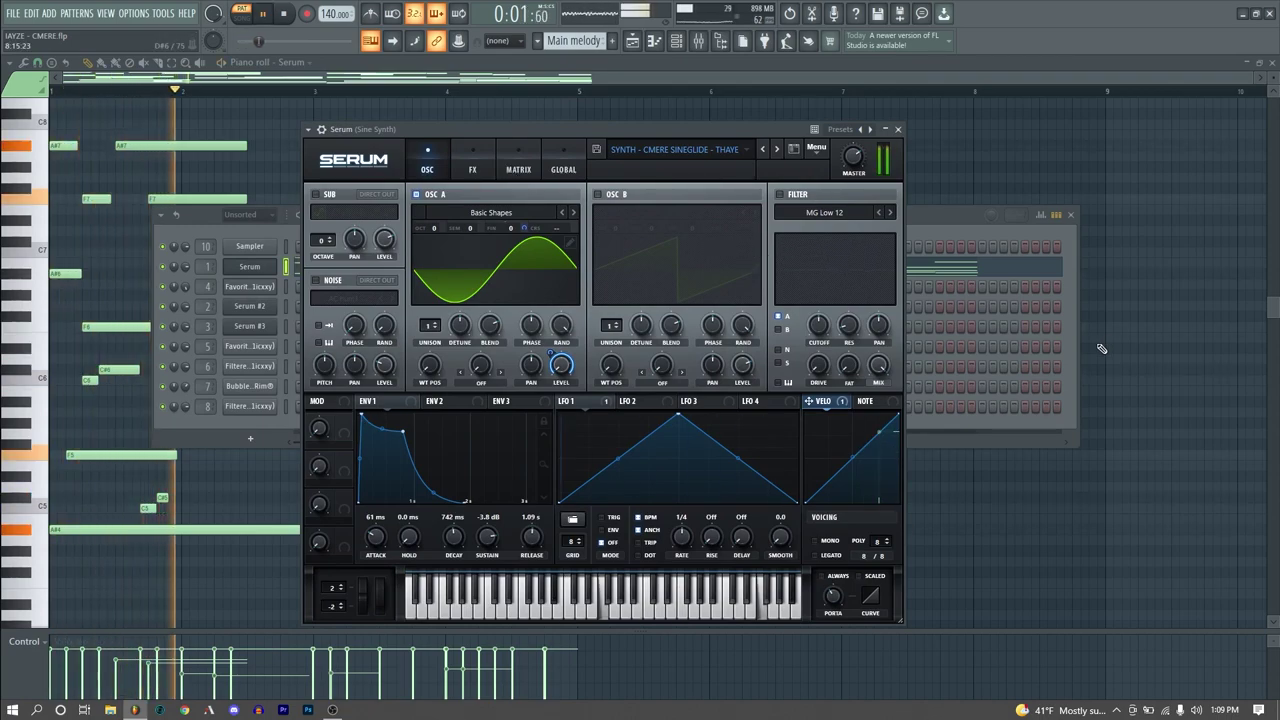
pyautogui.press('space')
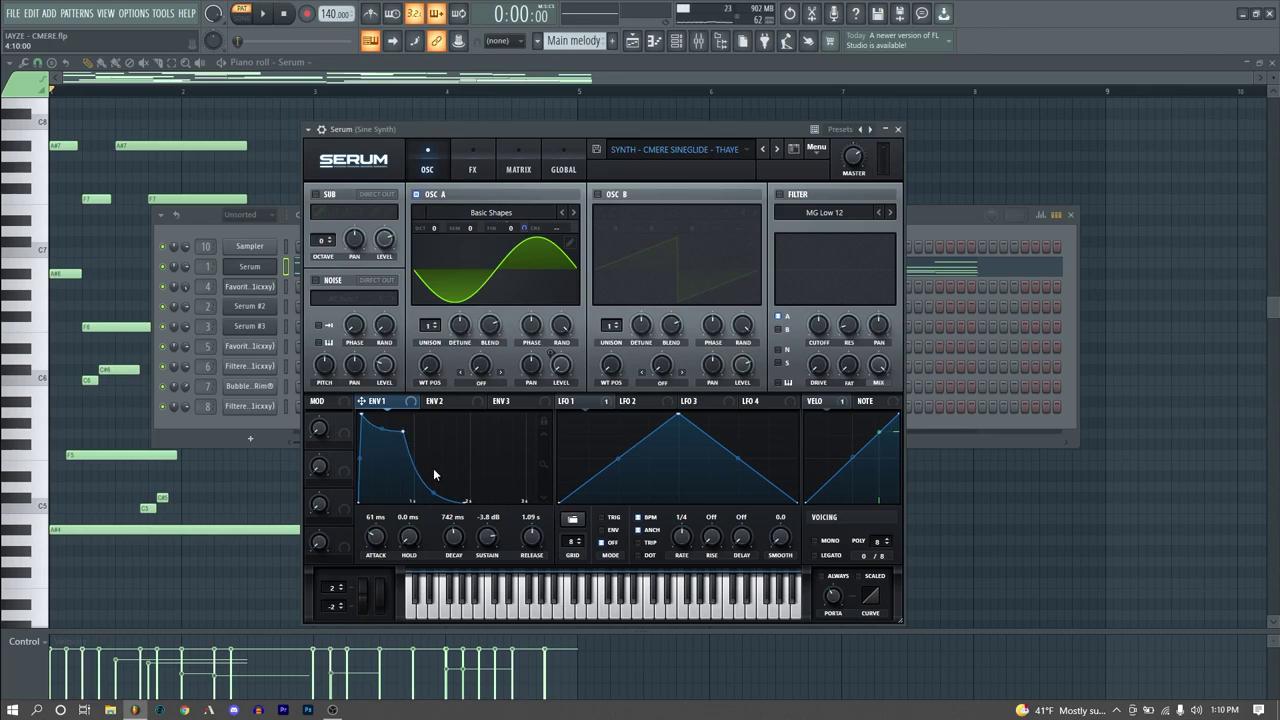
pyautogui.click(601, 613)
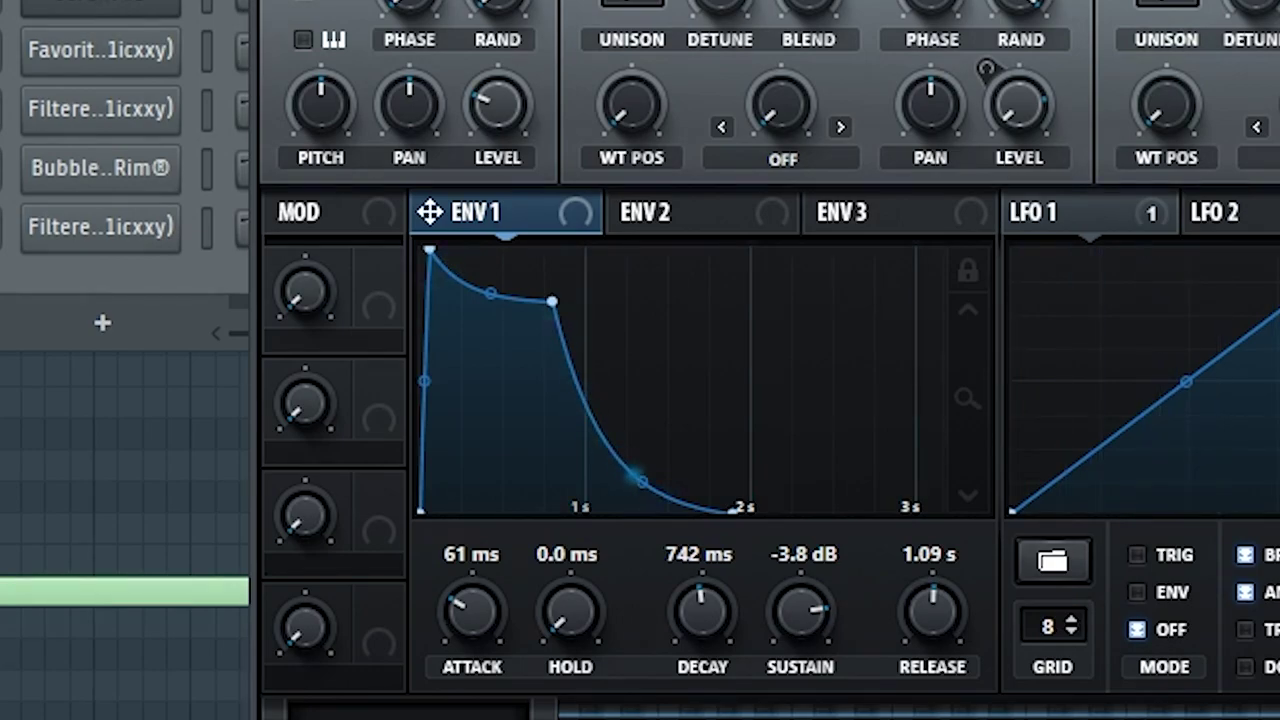
# Modulate oscillator A's fine tuning with LFO 1 at amount 24 and audition a note.
pyautogui.click(1033, 212)
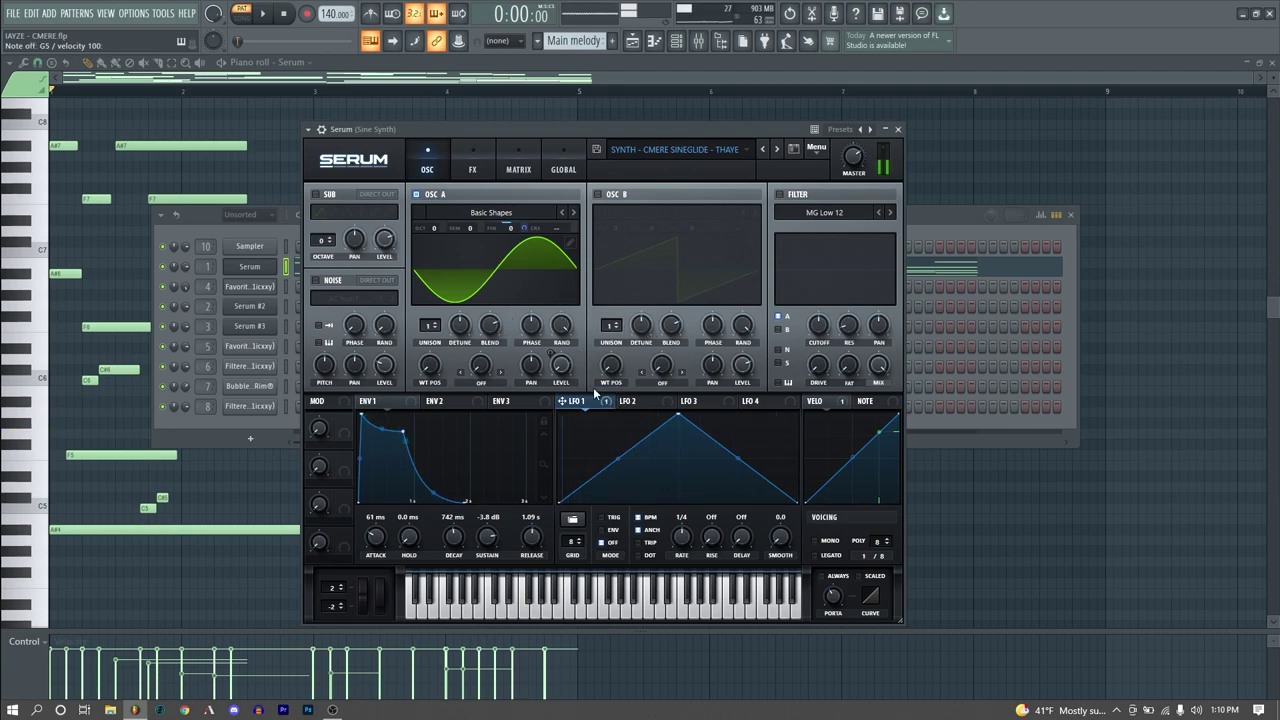
pyautogui.moveTo(523, 228); pyautogui.dragTo(524, 227)
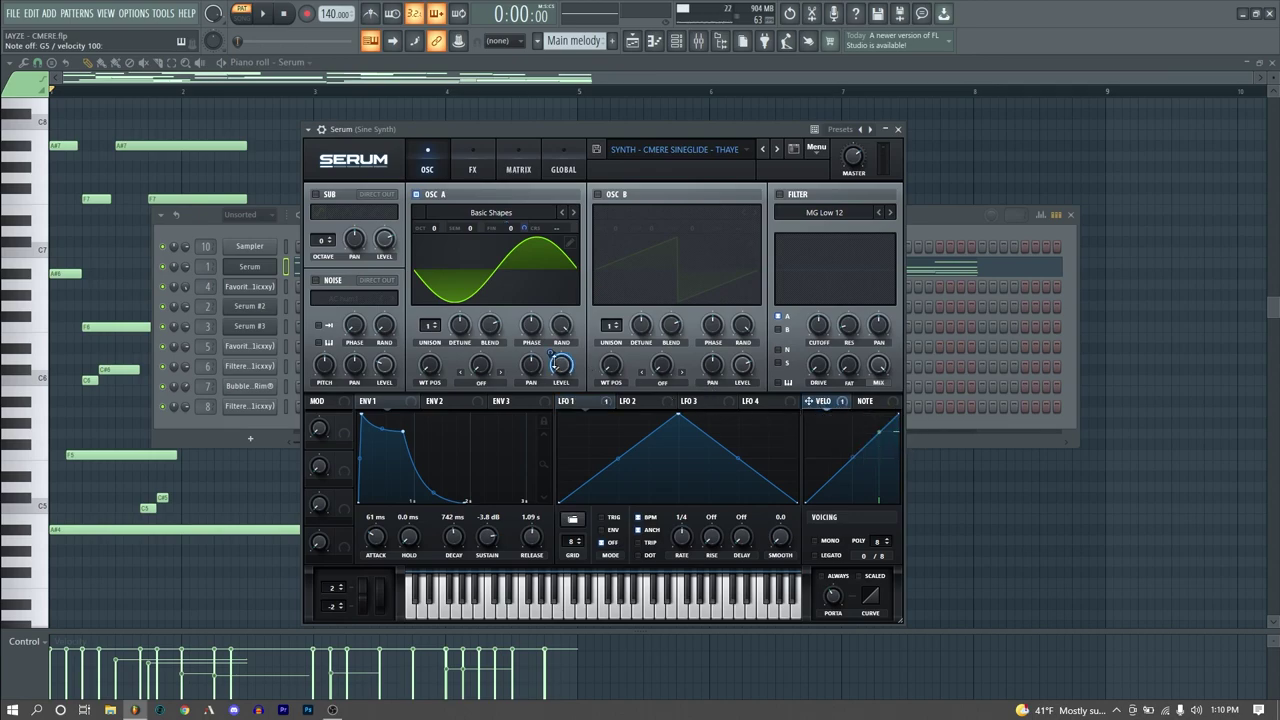
pyautogui.moveTo(551, 352)
pyautogui.moveTo(833, 598)
pyautogui.click(584, 610)
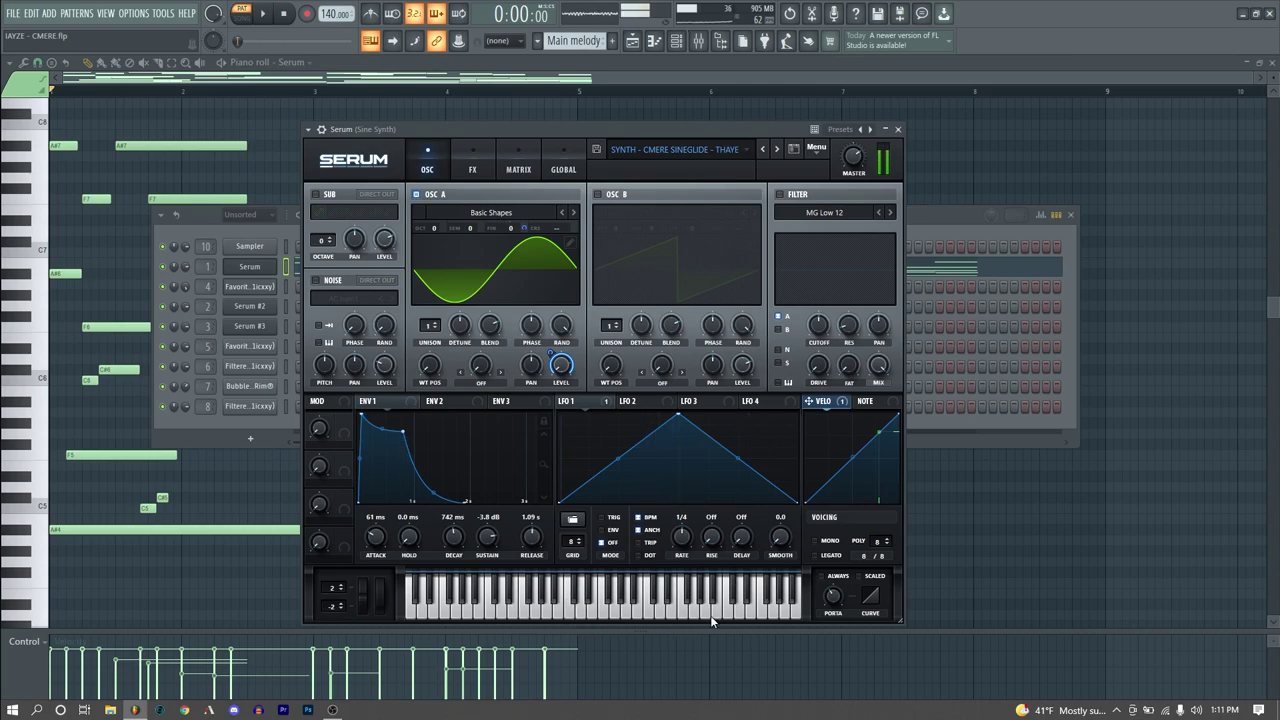
pyautogui.click(473, 162)
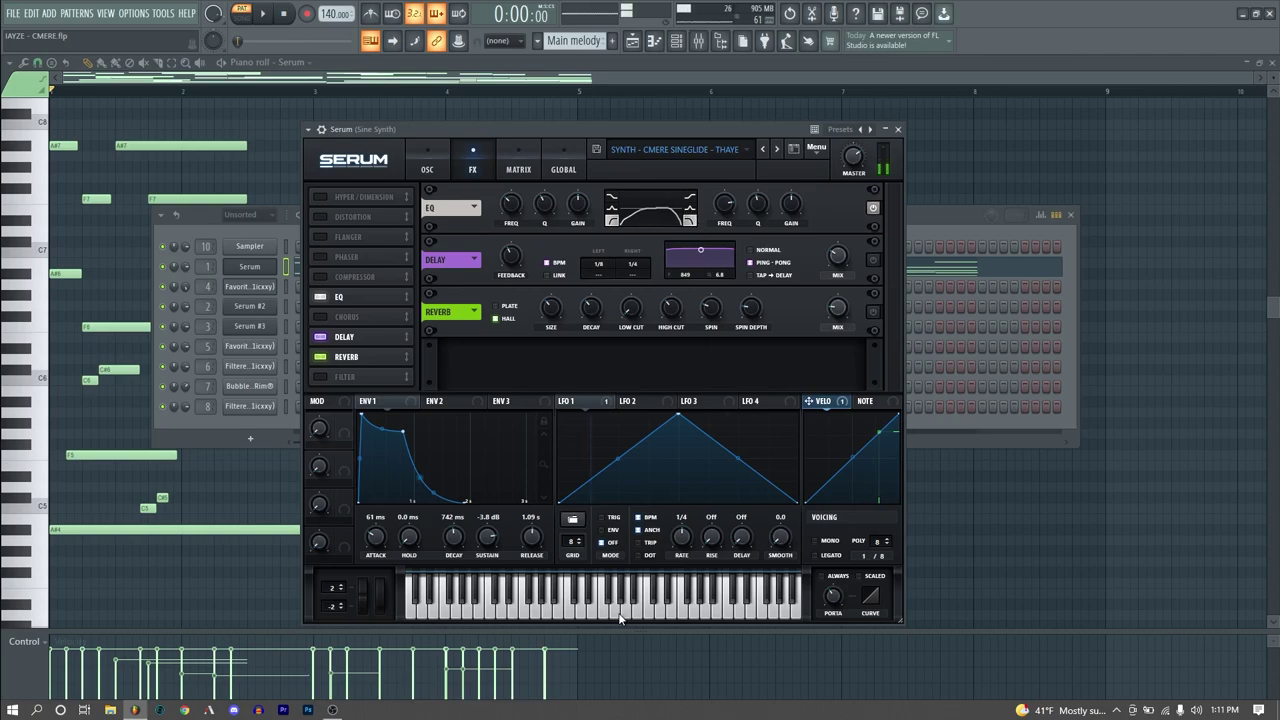
# Set the Delay's right time to 1/8 and audition a test note.
pyautogui.moveTo(633, 264); pyautogui.dragTo(644, 271)
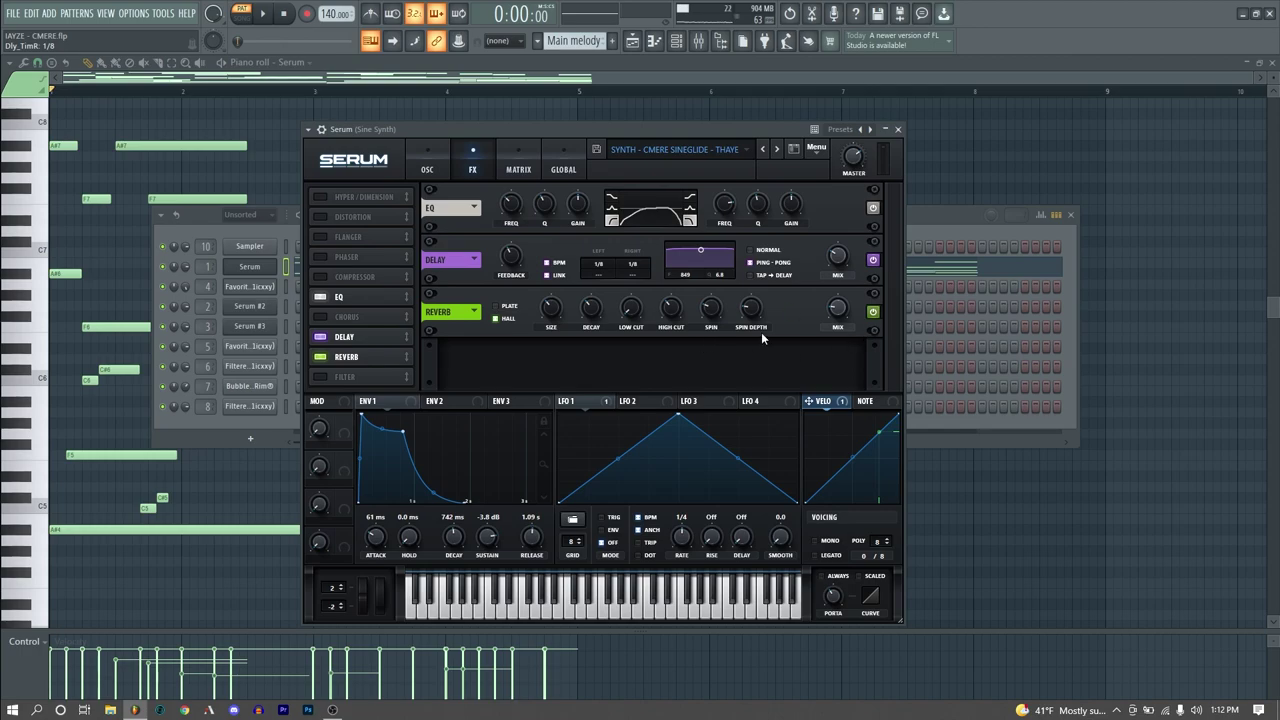
pyautogui.click(600, 605)
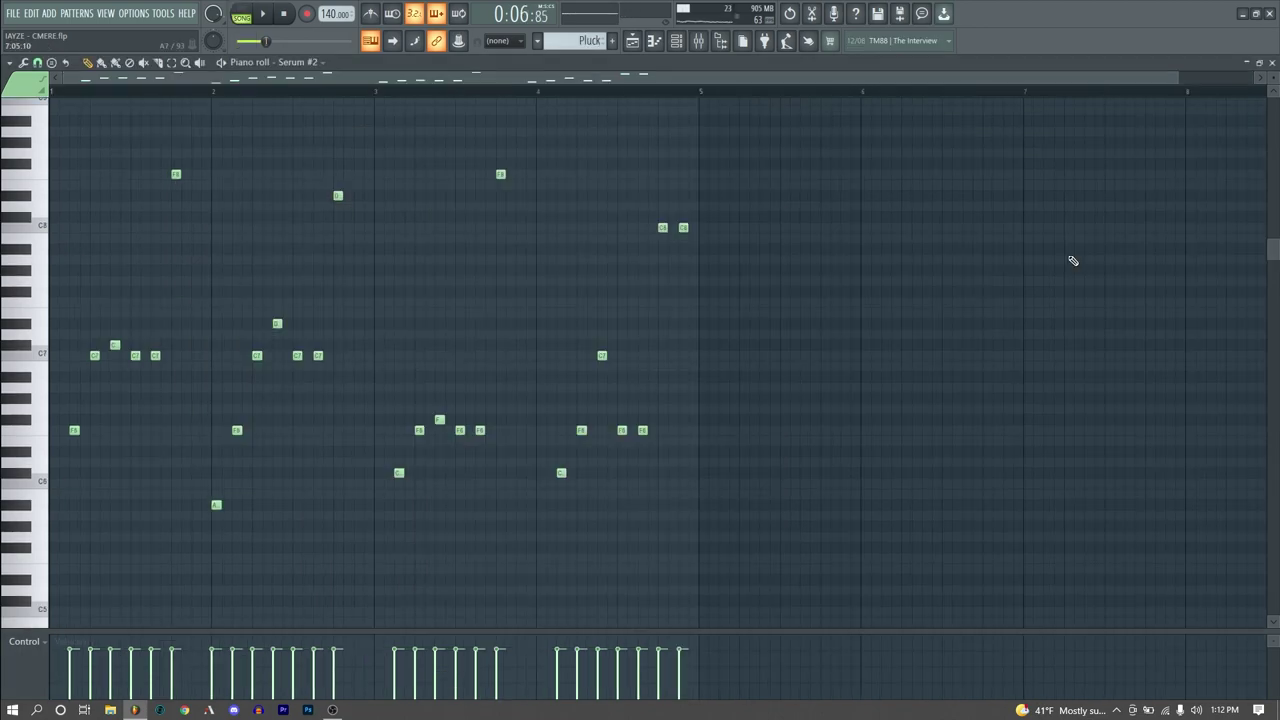
# Play back the Pluck pattern.
pyautogui.press('space')
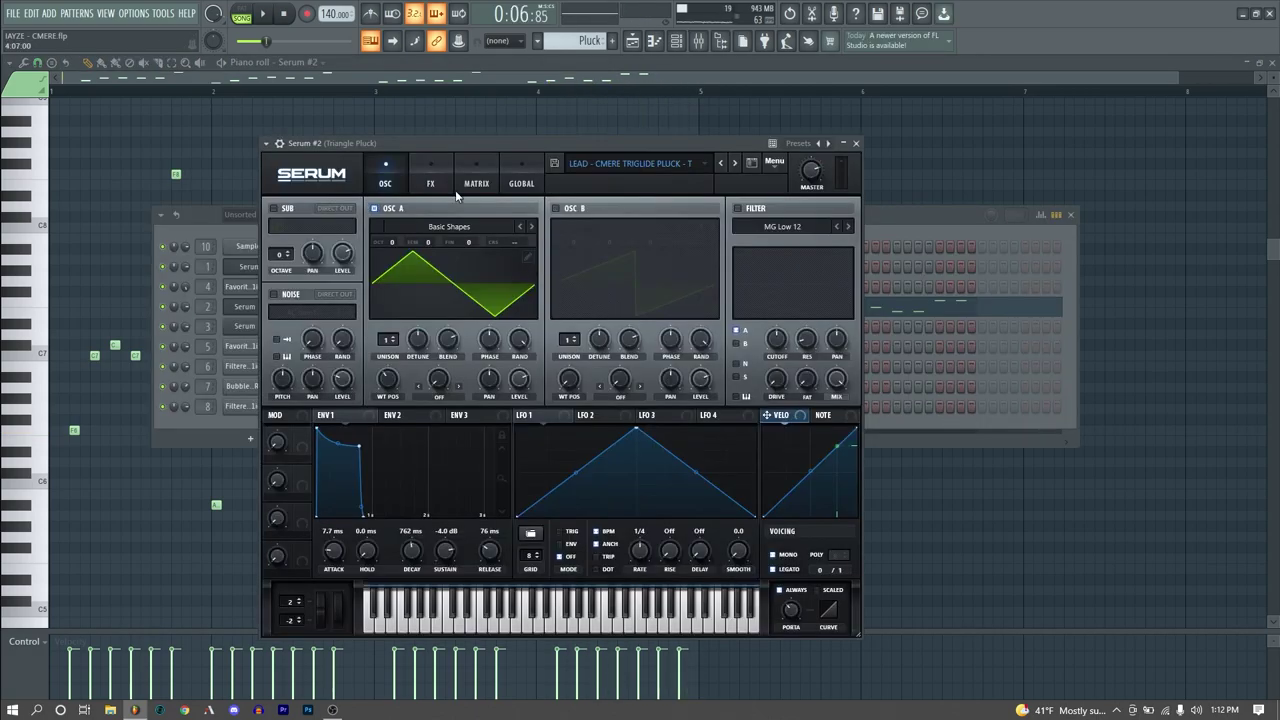
# Briefly audition the Pluck pattern, then bring up Serum #2's FX rack.
pyautogui.press('space')
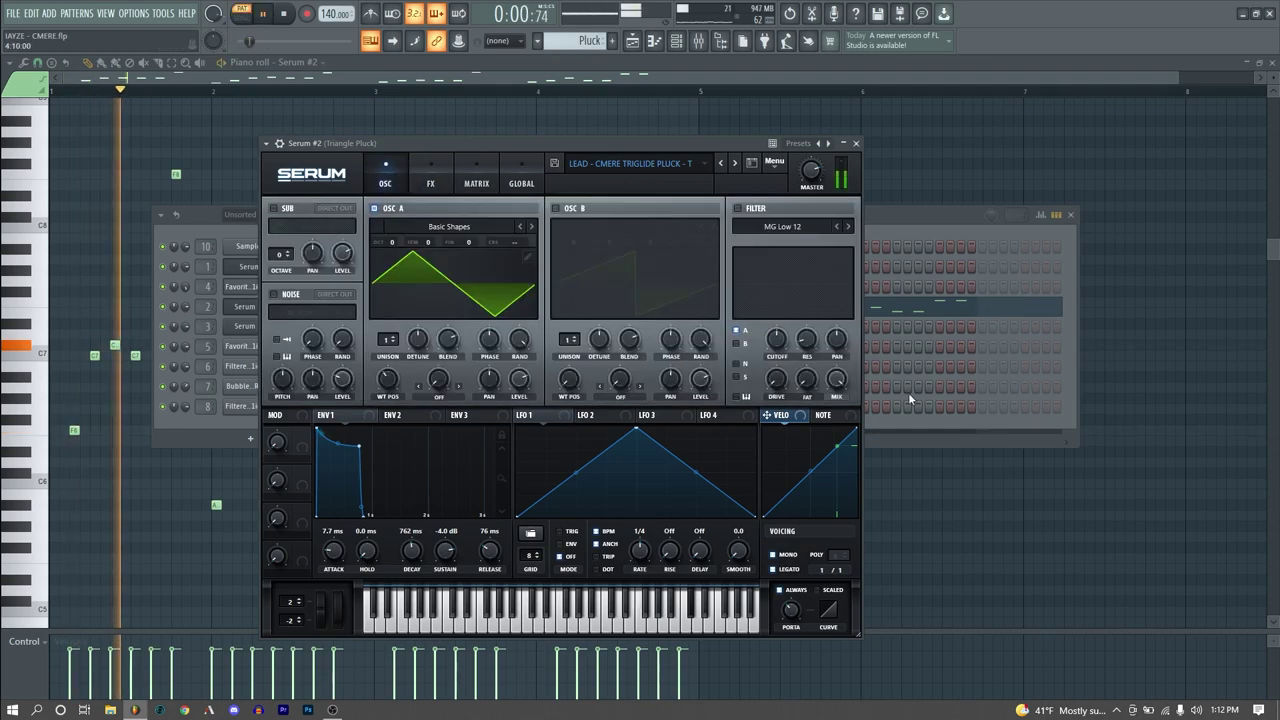
pyautogui.press('space')
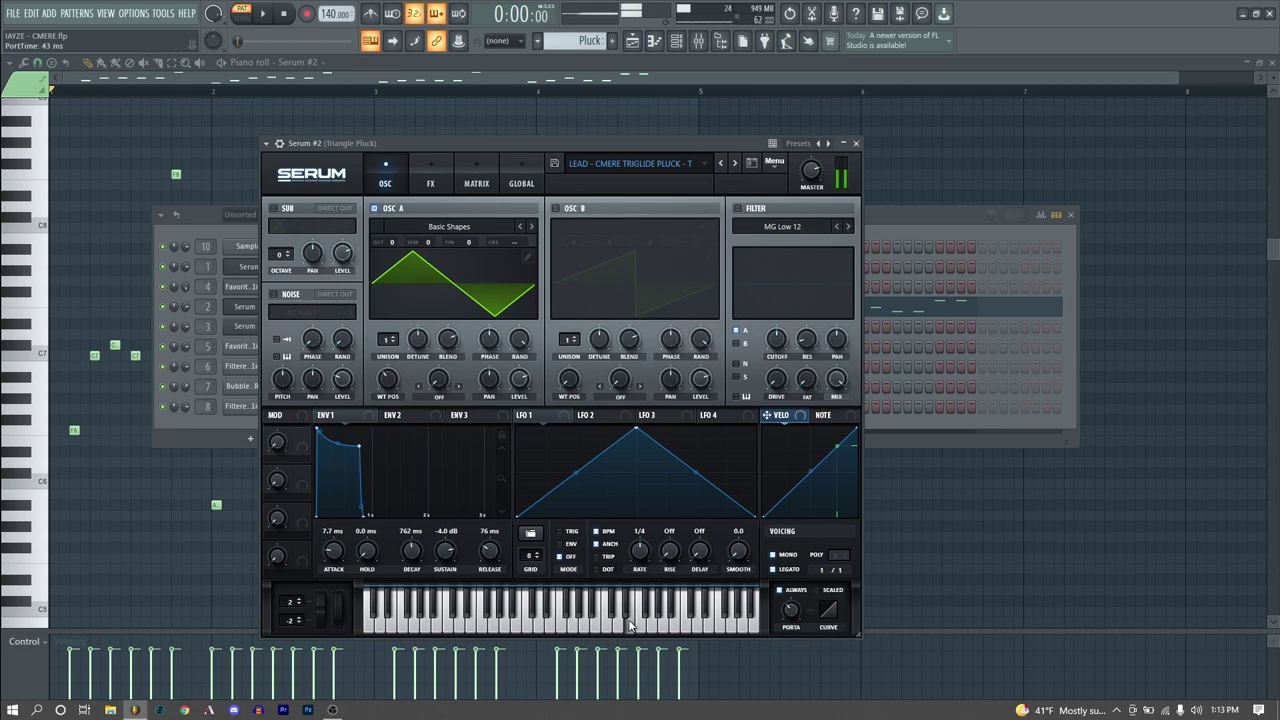
pyautogui.click(430, 178)
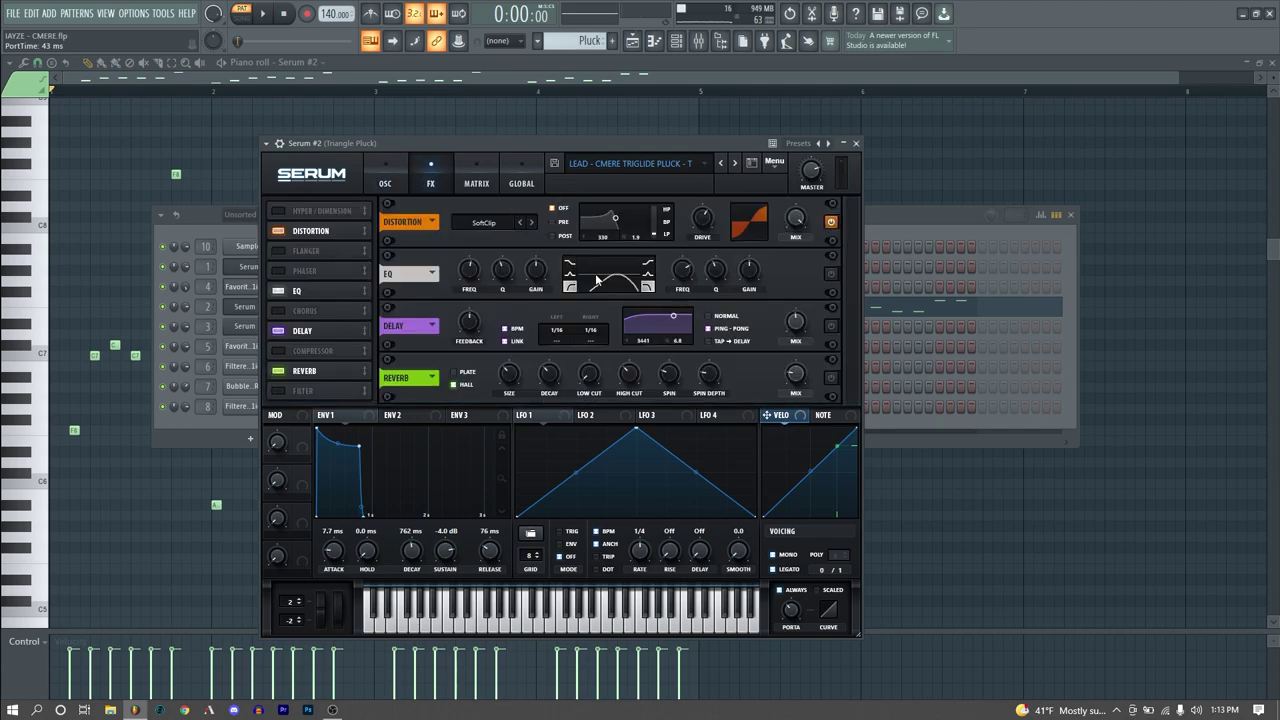
# Test the pluck synth with two notes and switch on its Reverb effect.
pyautogui.click(572, 630)
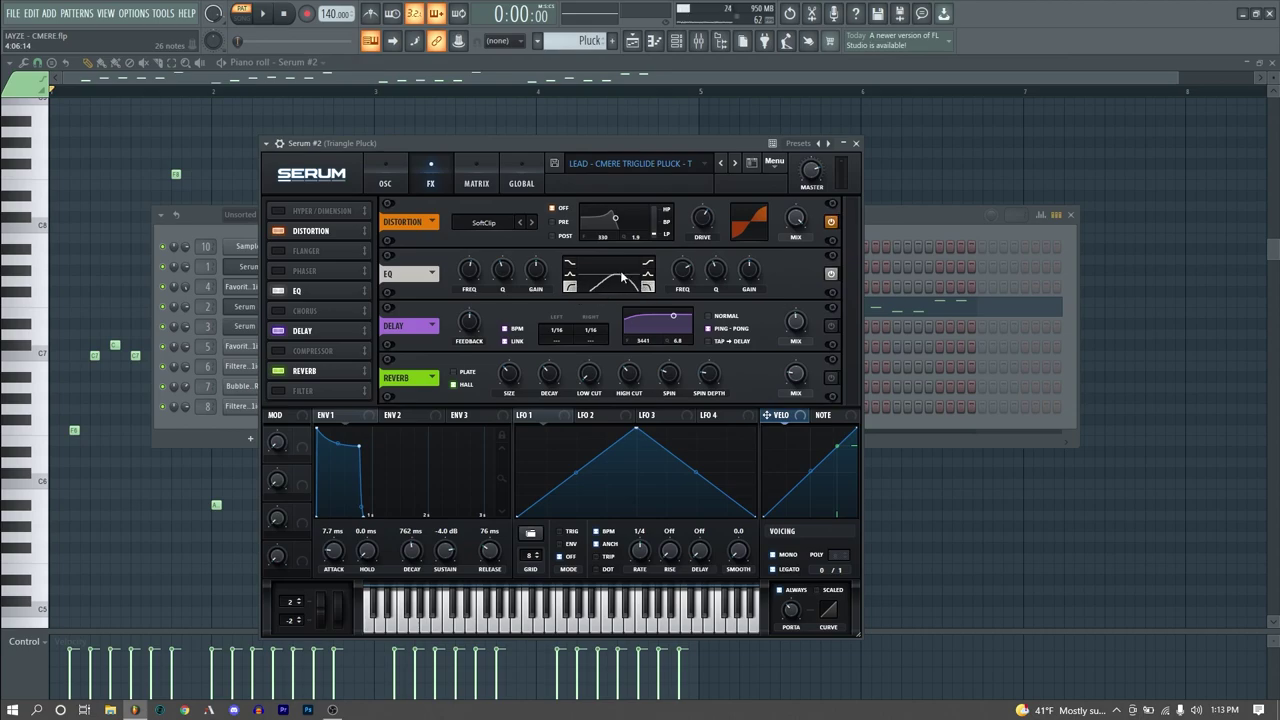
pyautogui.click(601, 624)
pyautogui.click(831, 378)
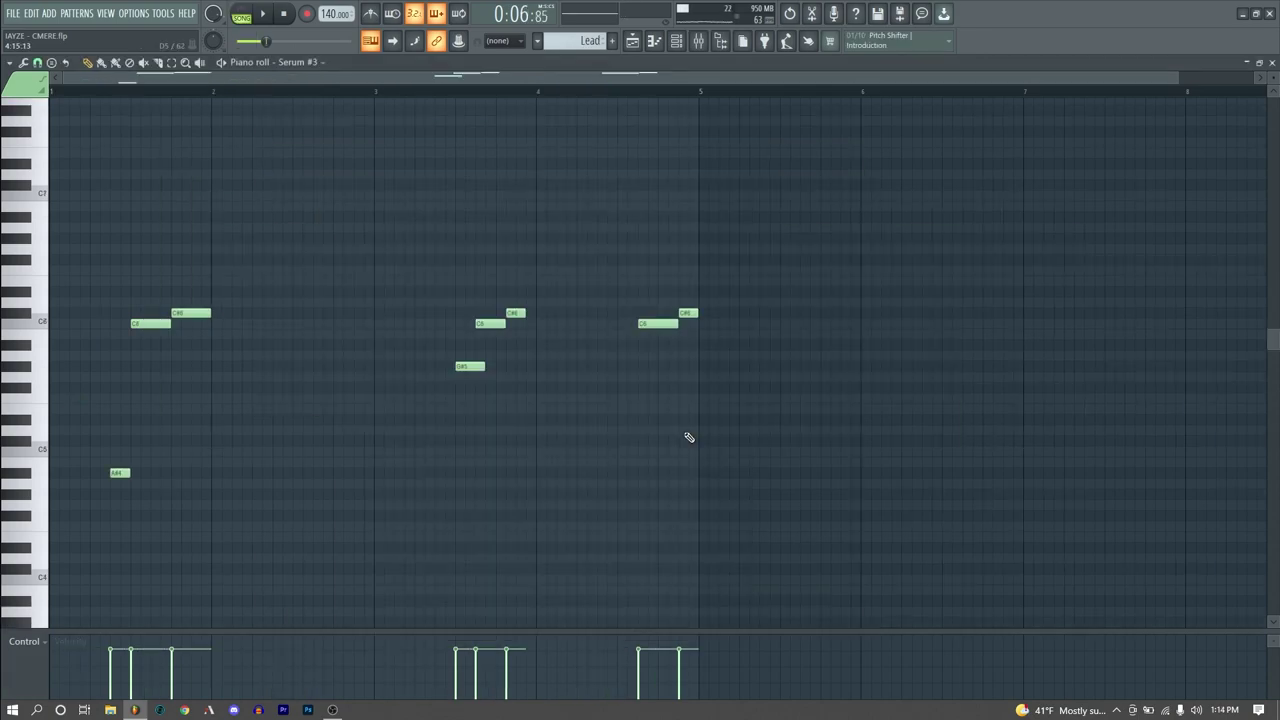
# Play back the Lead pattern for Serum #3.
pyautogui.press('space')
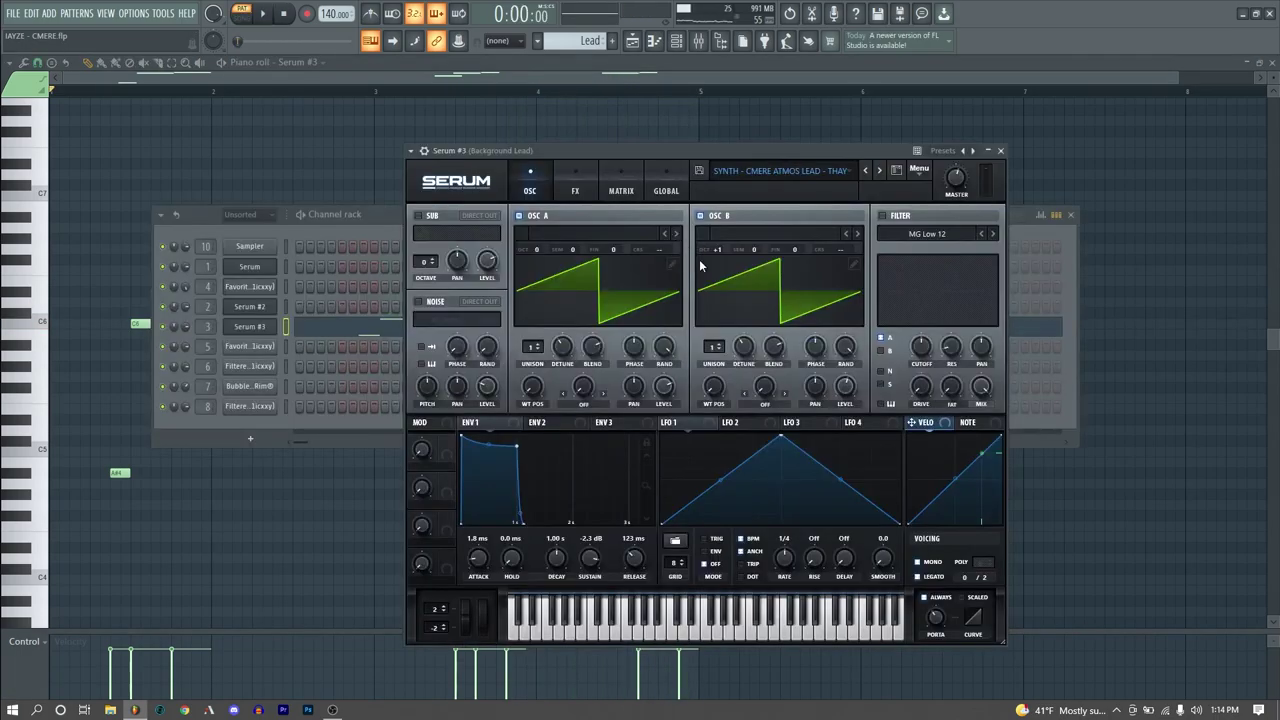
# Briefly audition the Lead pattern with its synth open, then stop playback.
pyautogui.press('space')
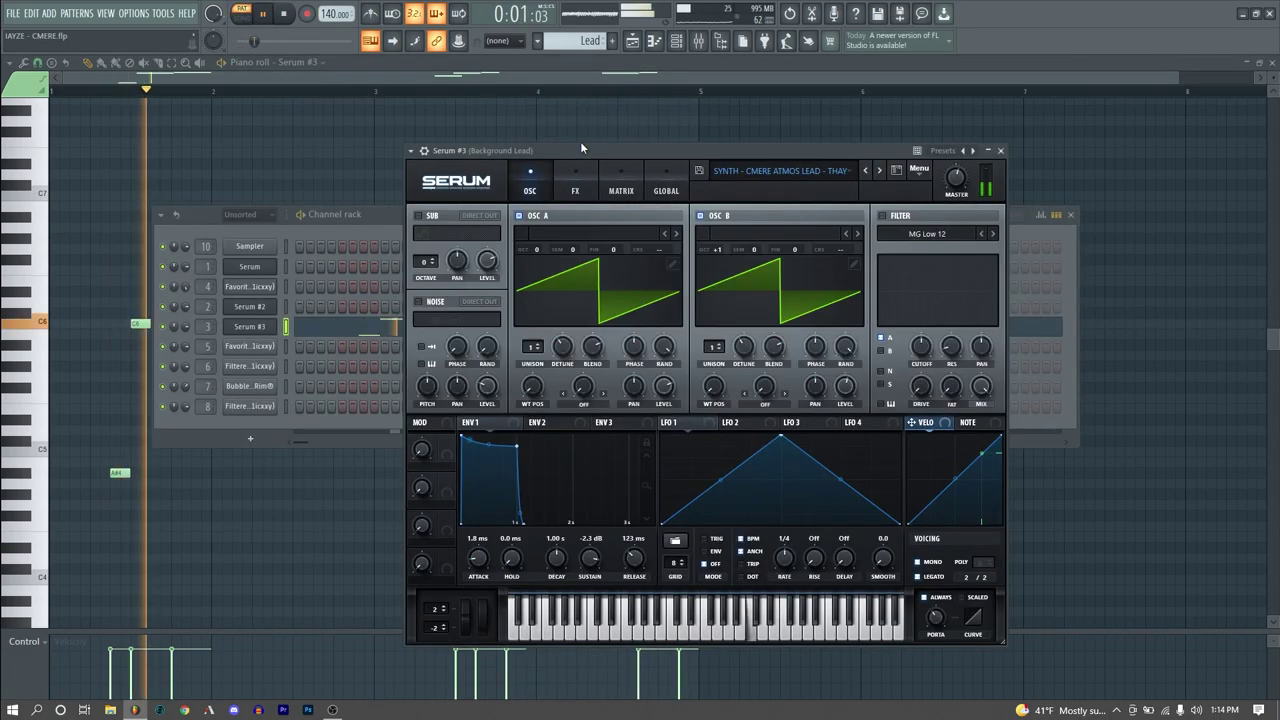
pyautogui.press('space')
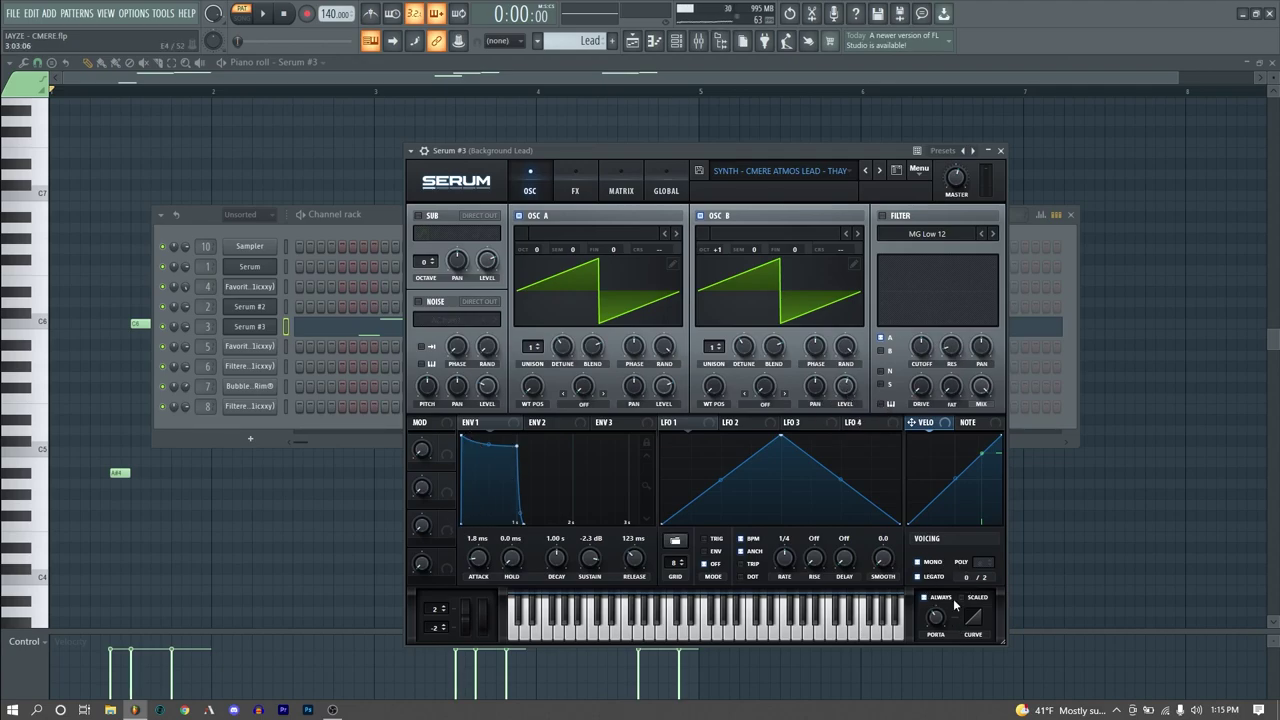
pyautogui.moveTo(934, 622)
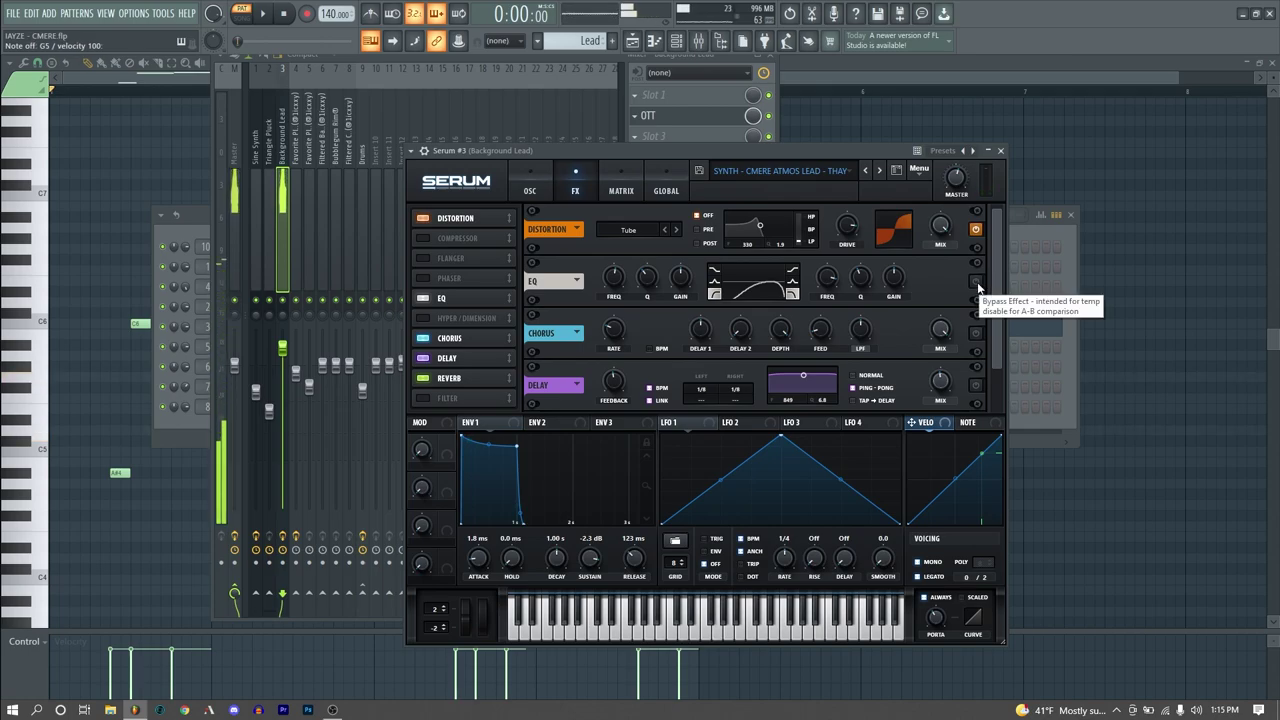
# Power on the lead Serum's EQ, Delay and Reverb FX modules, then return to the Playlist.
pyautogui.click(977, 283)
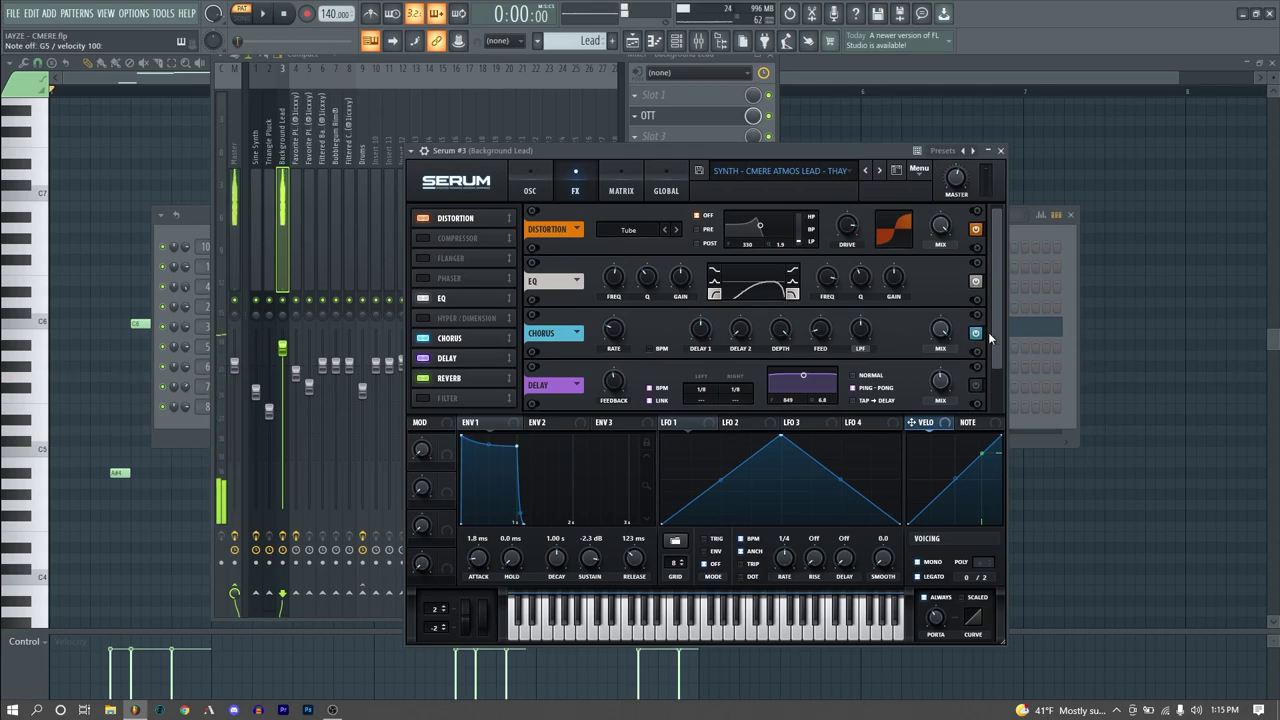
pyautogui.scroll(-3, 988, 332)
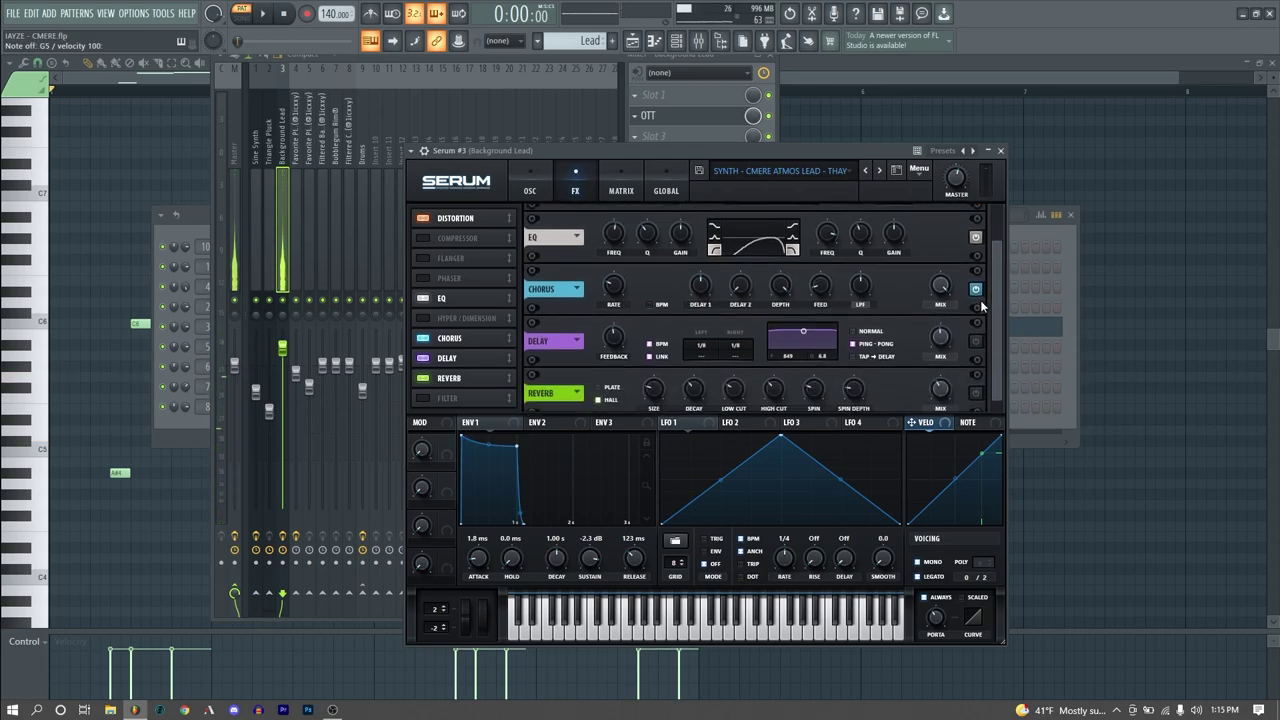
pyautogui.moveTo(938, 287)
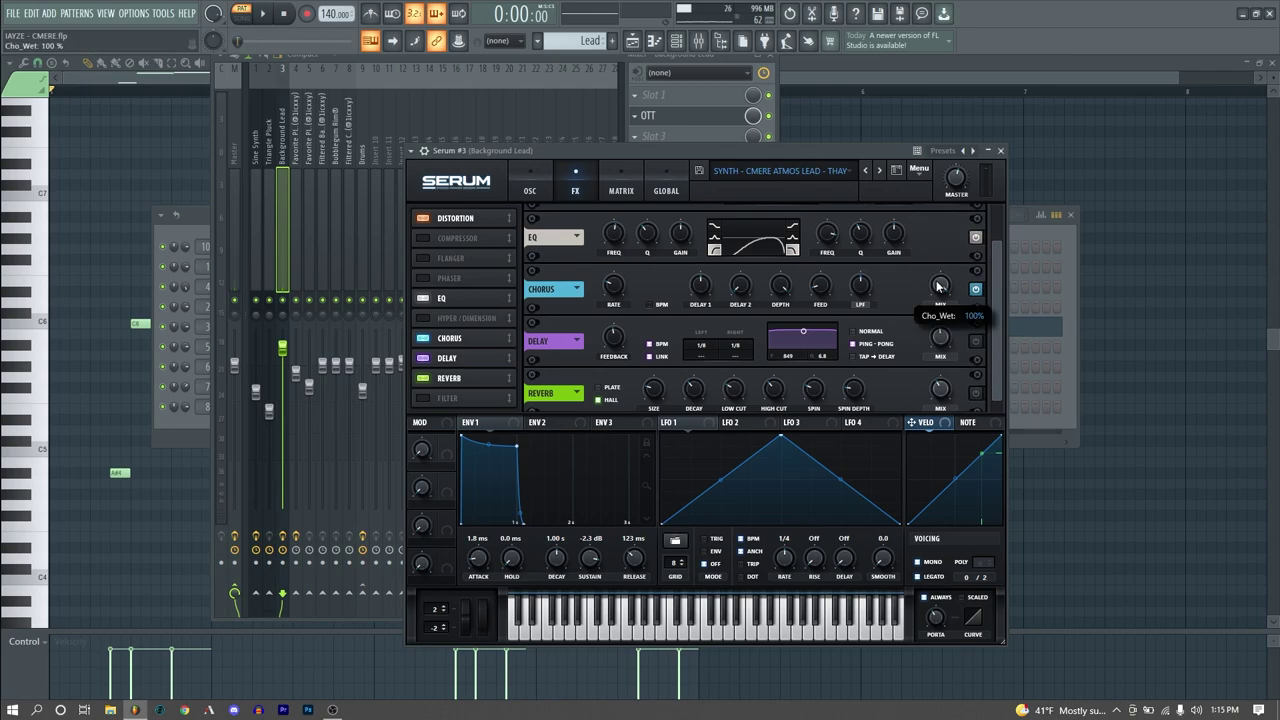
pyautogui.click(976, 341)
pyautogui.scroll(-1, 995, 345)
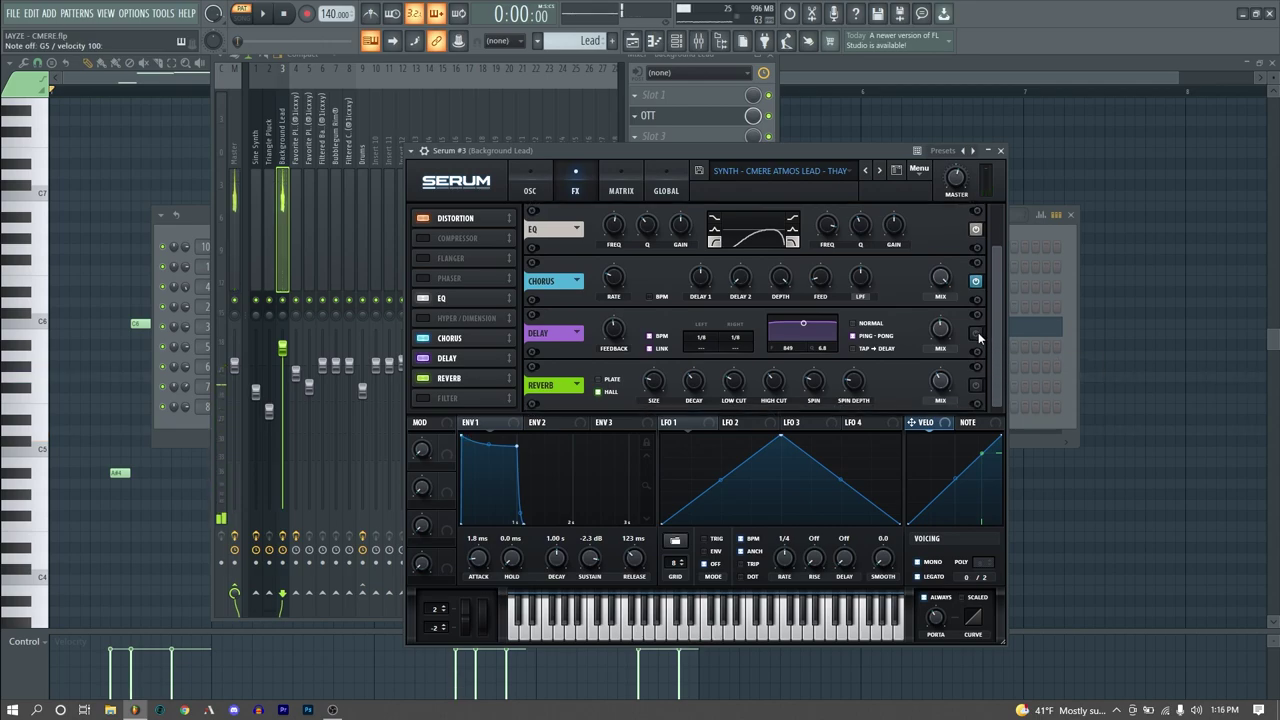
pyautogui.click(976, 385)
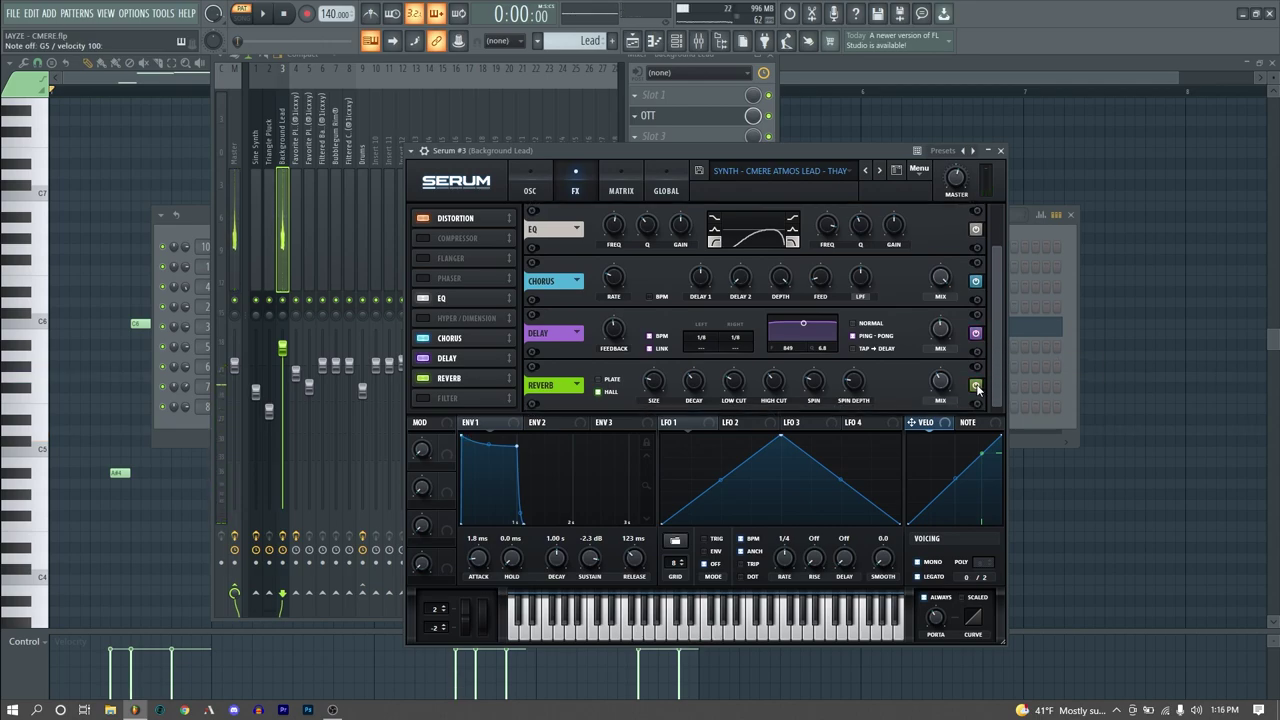
pyautogui.click(650, 40)
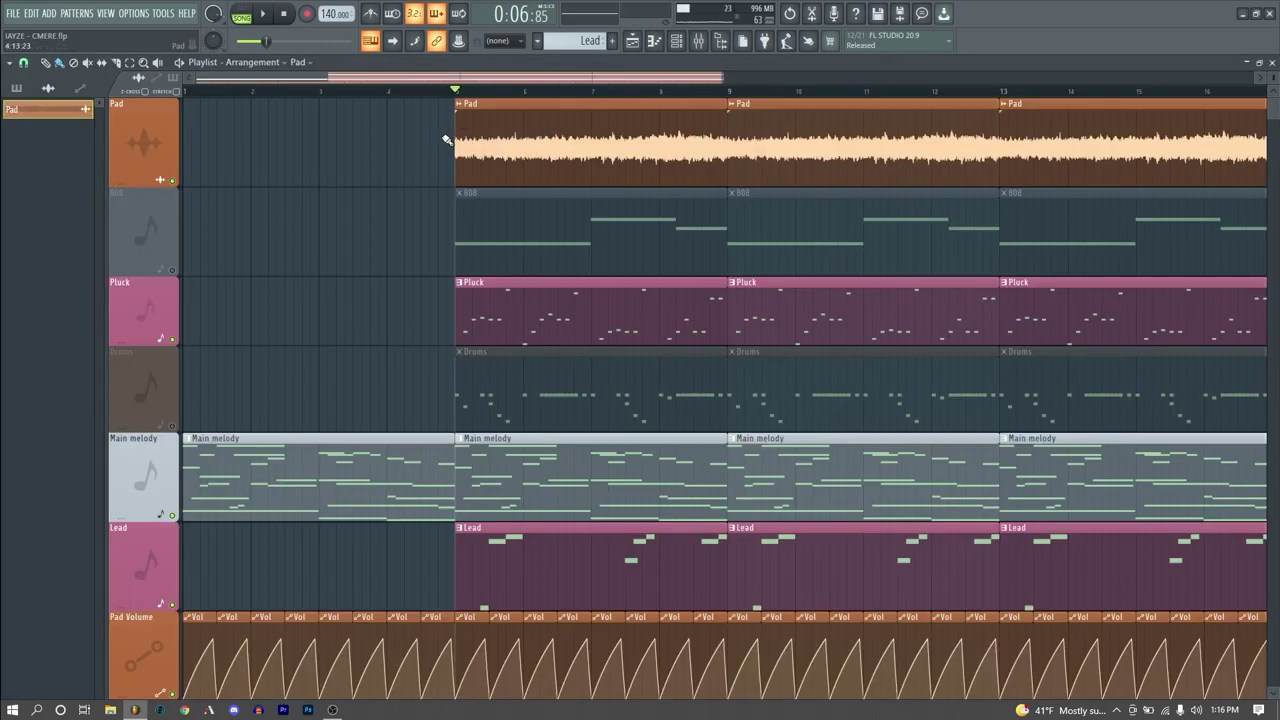
# Solo the Pad track and play it from bar 5.
pyautogui.press('space')
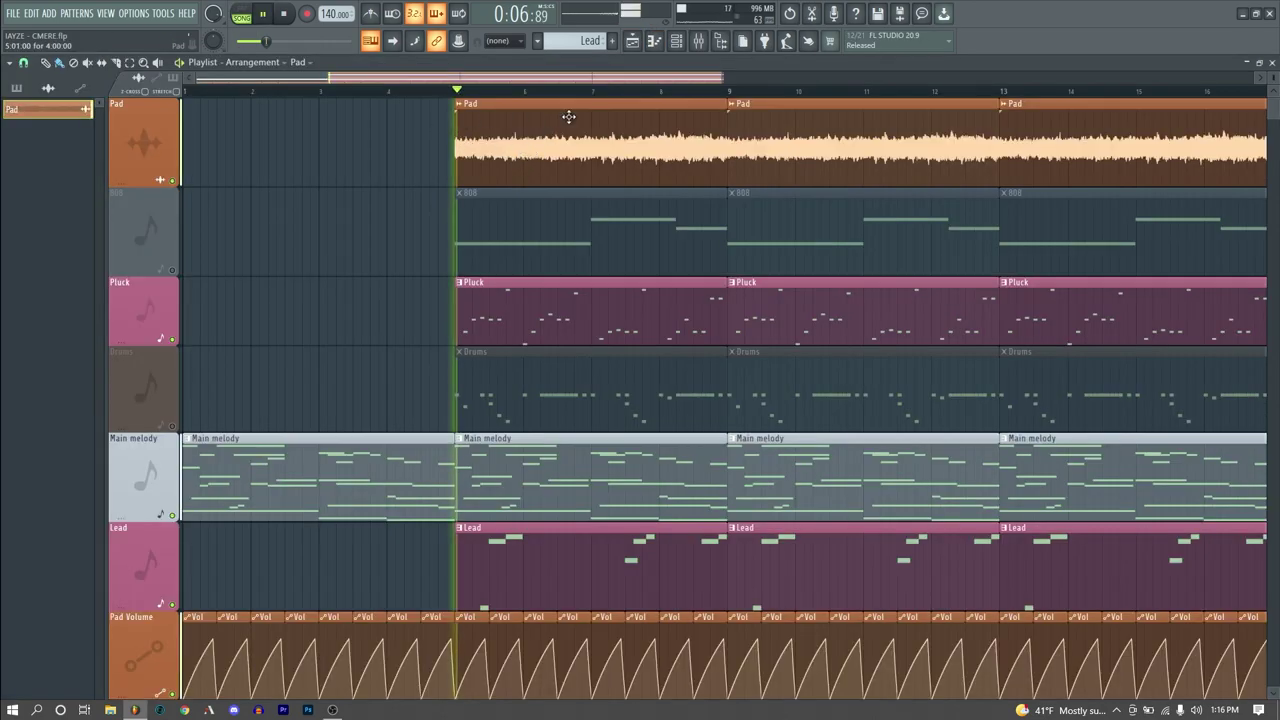
pyautogui.rightClick(172, 181)
pyautogui.press('space')
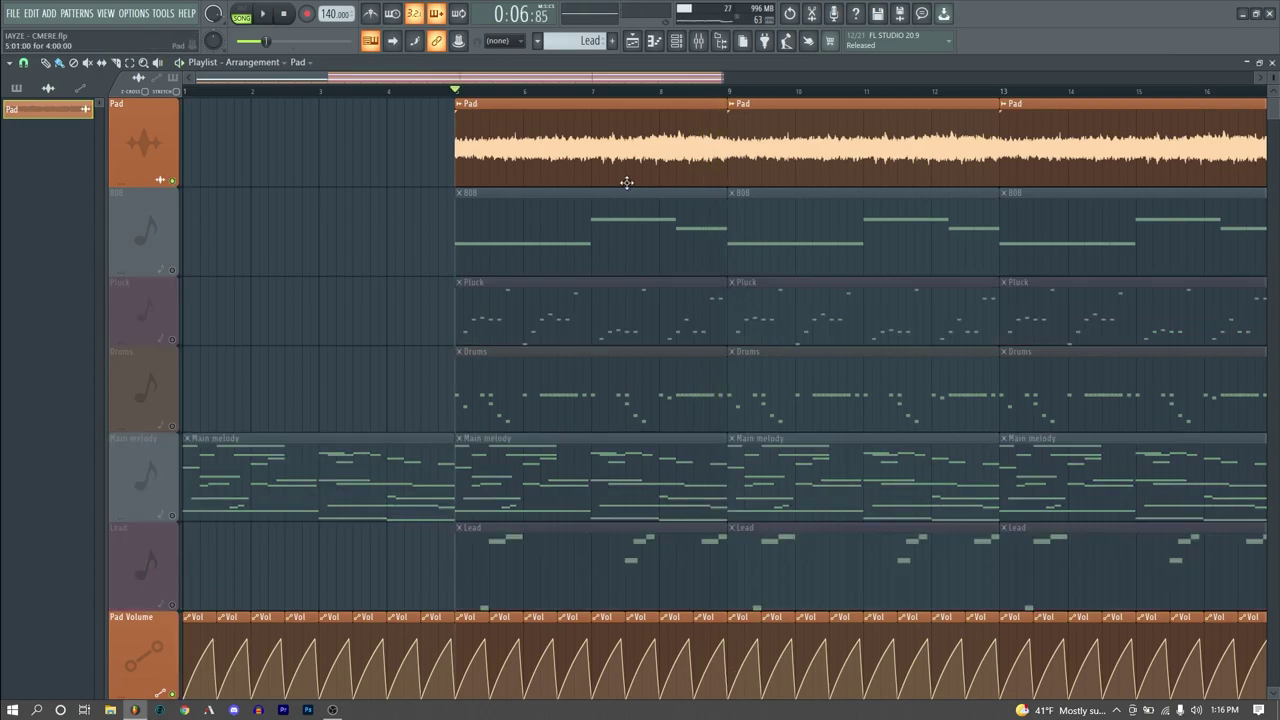
pyautogui.press('space')
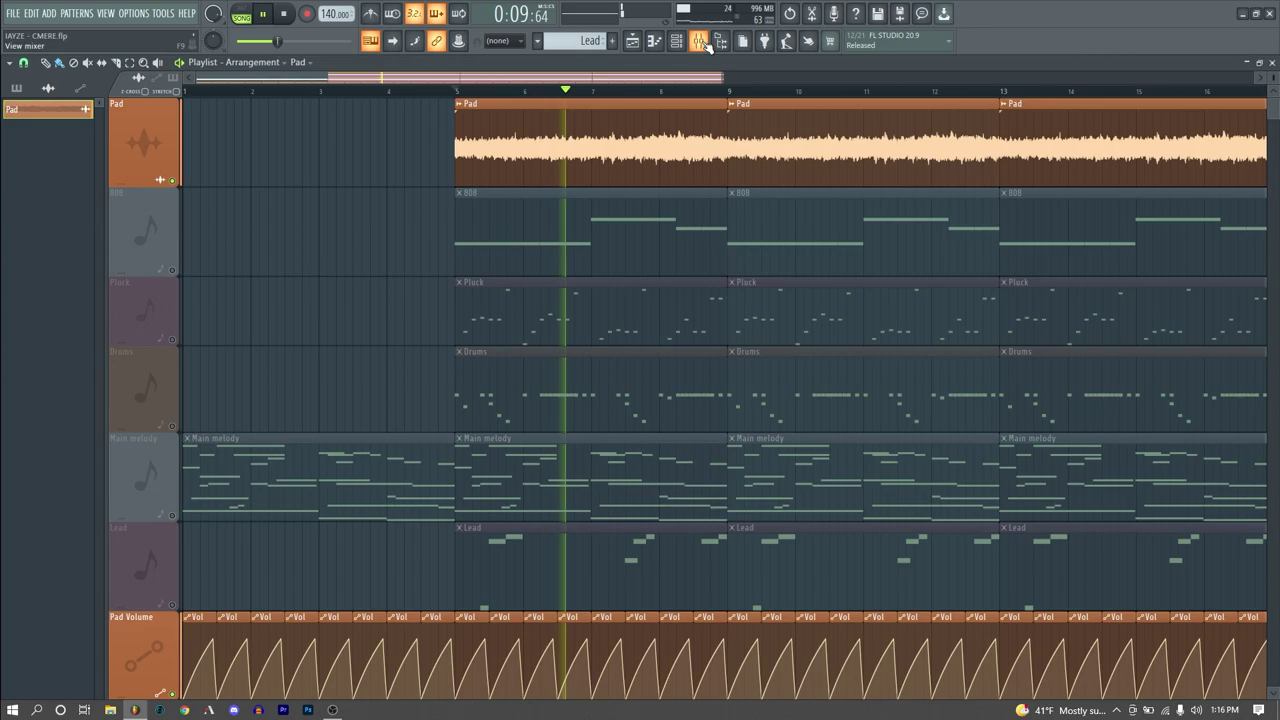
# Inspect the Main melody notes and the Sine Synth mixer effects, then return to the playlist.
pyautogui.doubleClick(760, 470)
pyautogui.press('space')
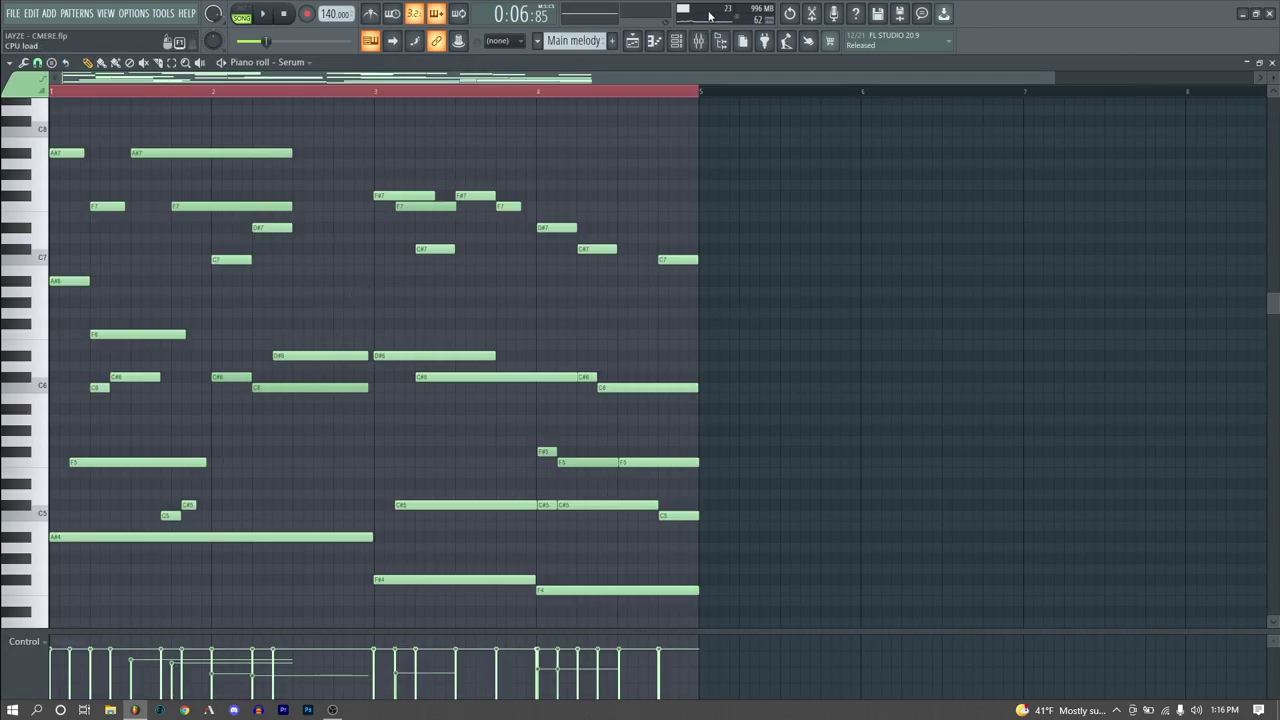
pyautogui.press('F9')
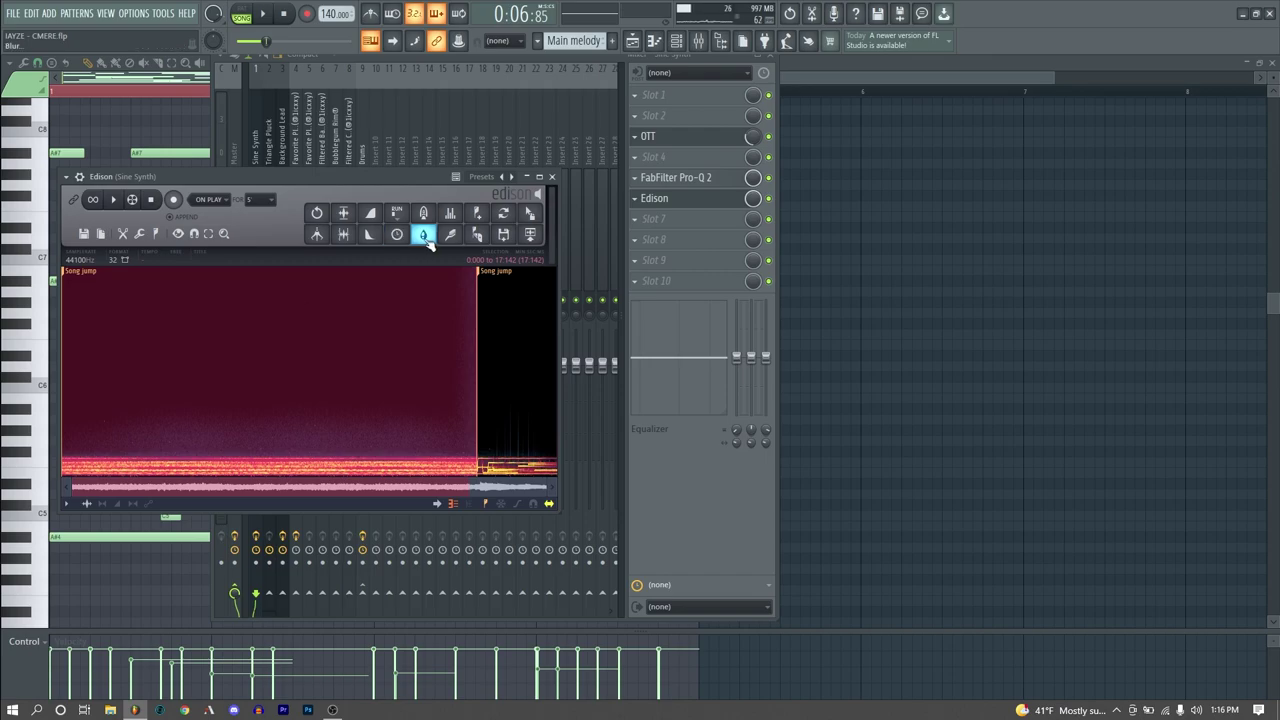
pyautogui.press('F5')
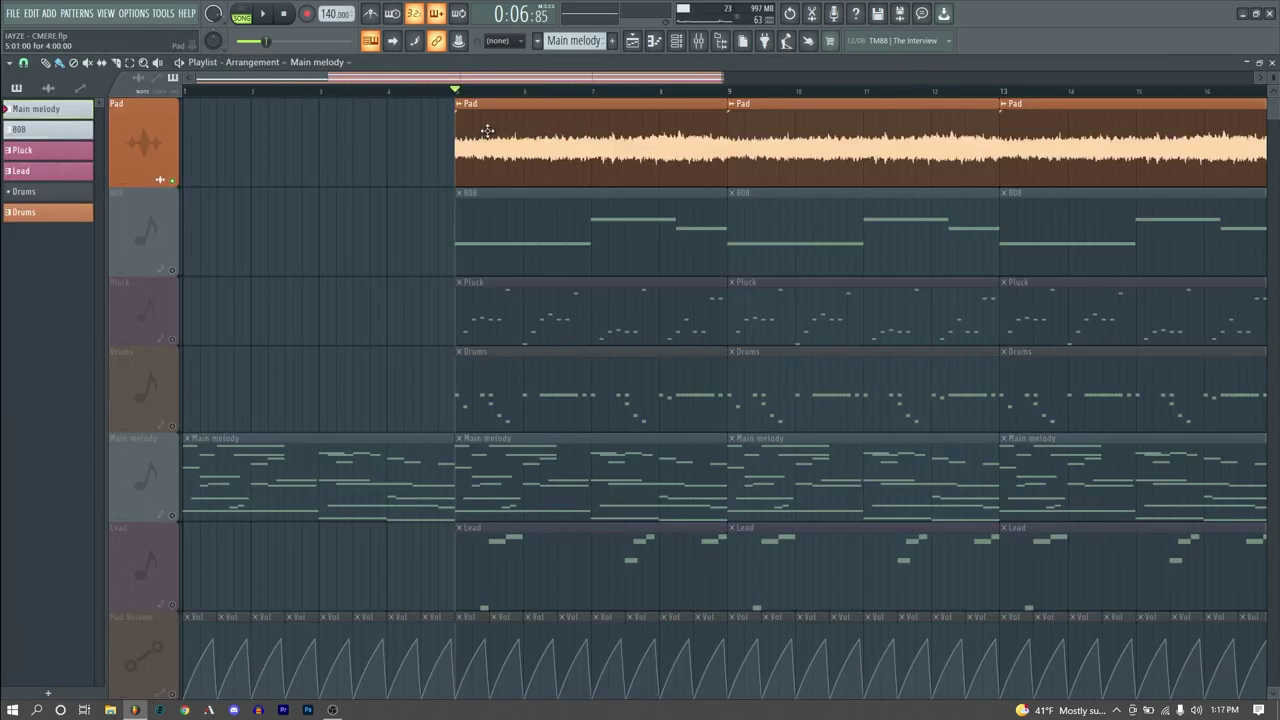
# Open the insert's RC-20 Retro Color, MicroShift and FabFilter Pro-Q 2 plugins in turn, closing Pro-Q 2.
pyautogui.press('space')
pyautogui.press('space')
pyautogui.press('F9')
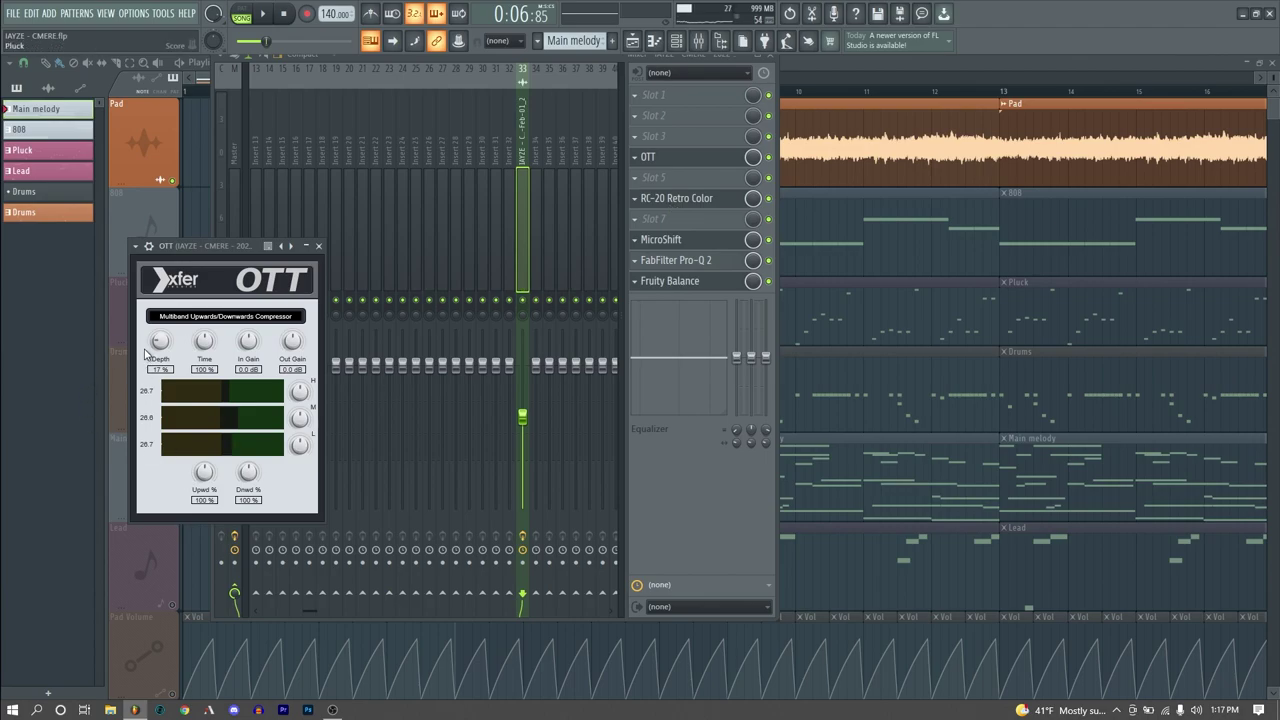
pyautogui.click(676, 198)
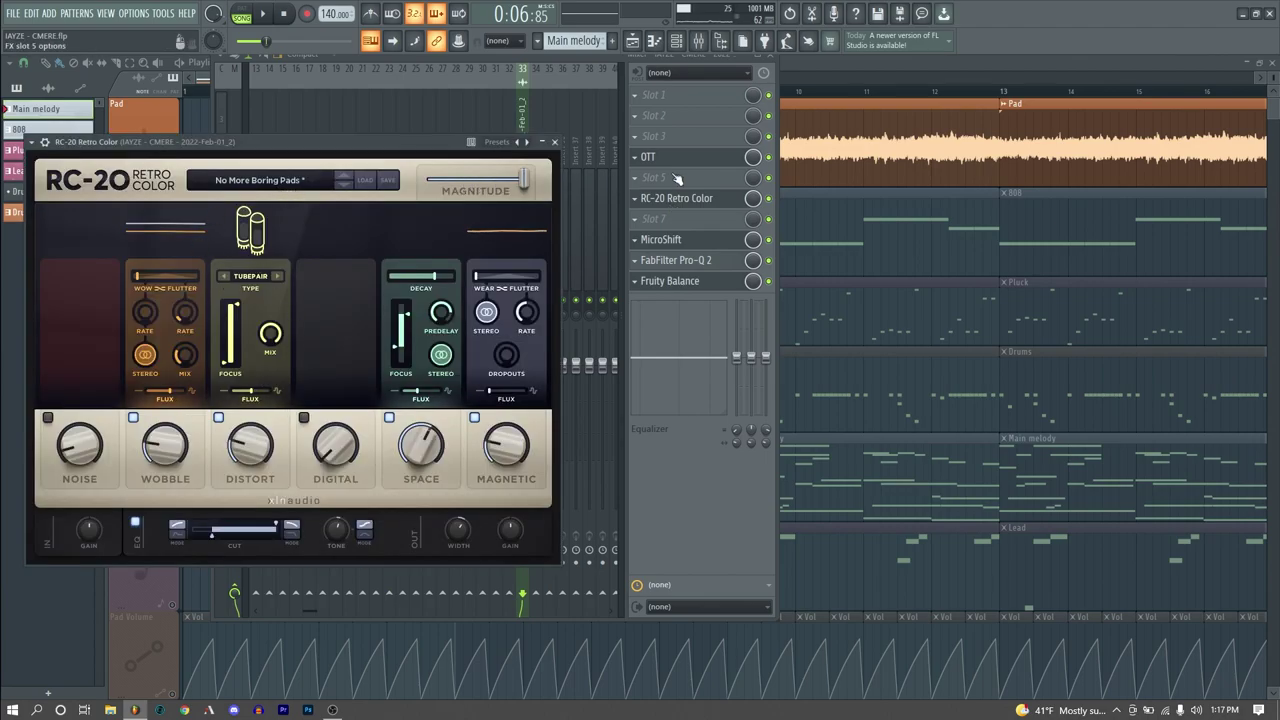
pyautogui.click(661, 239)
pyautogui.click(676, 260)
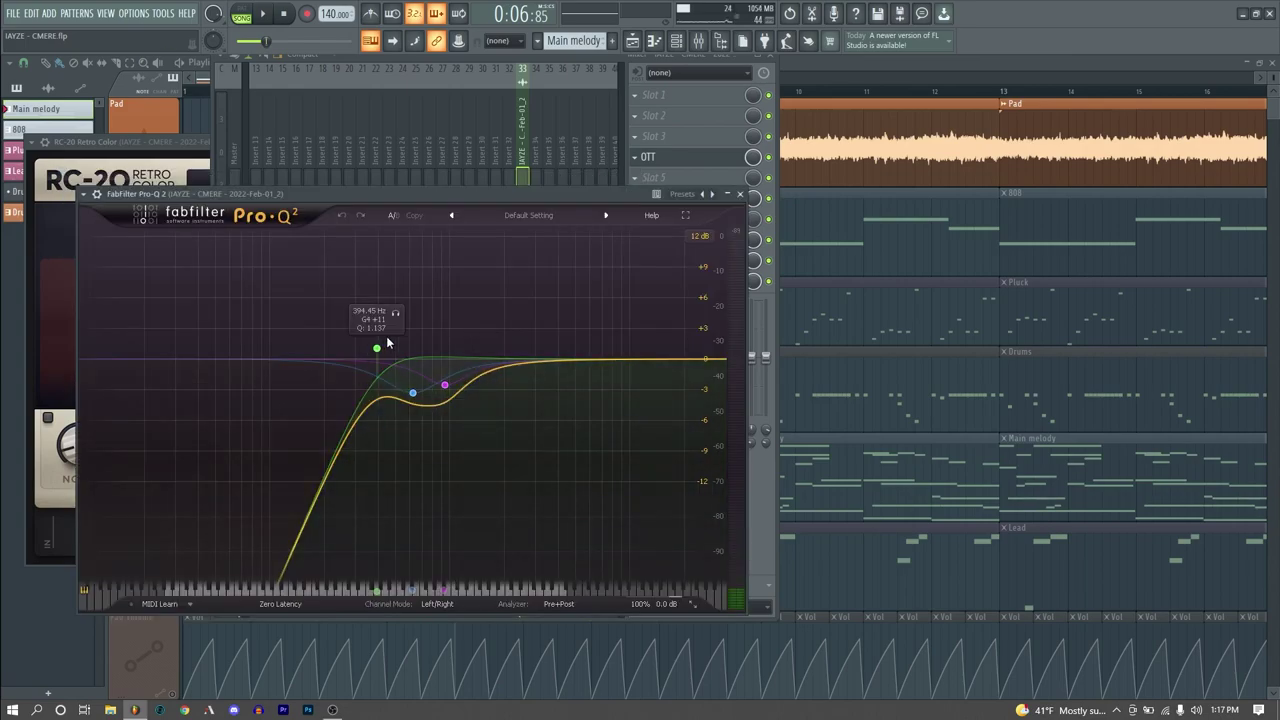
pyautogui.click(740, 193)
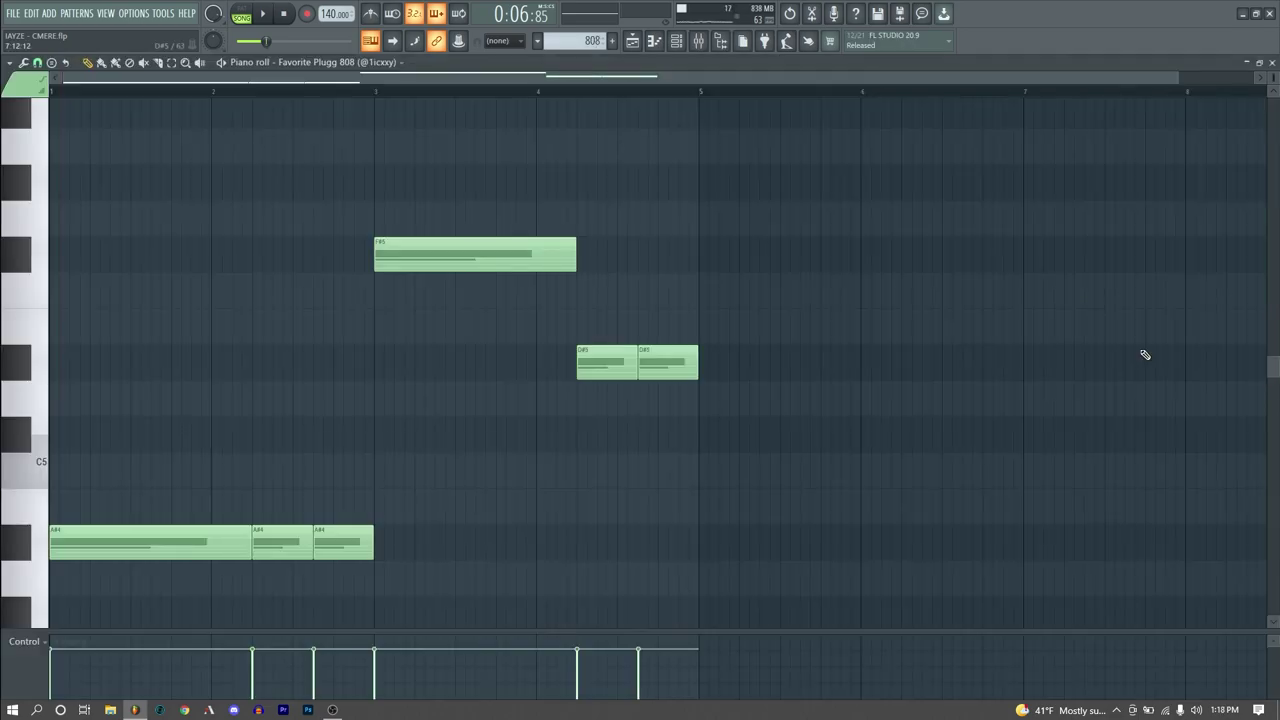
# Play the 808 pattern and check its sampler envelope before returning to the sample settings.
pyautogui.scroll(-2, 1091, 329)
pyautogui.press('space')
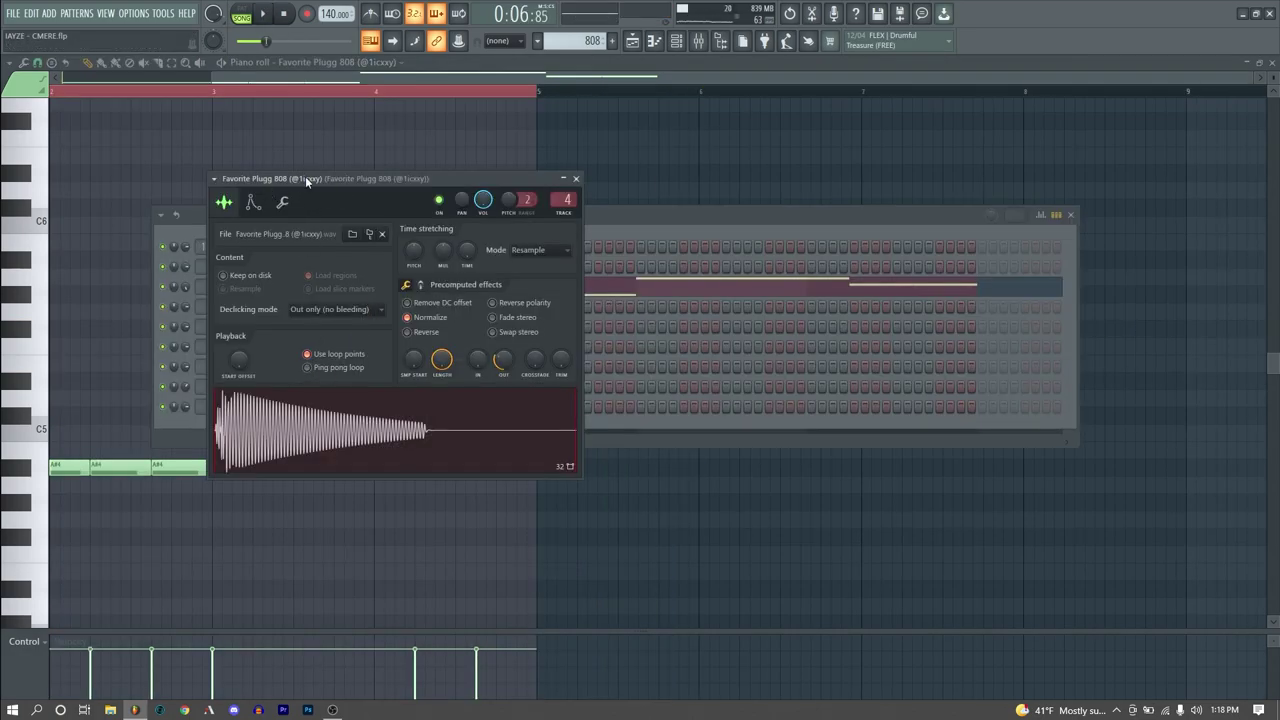
pyautogui.click(253, 202)
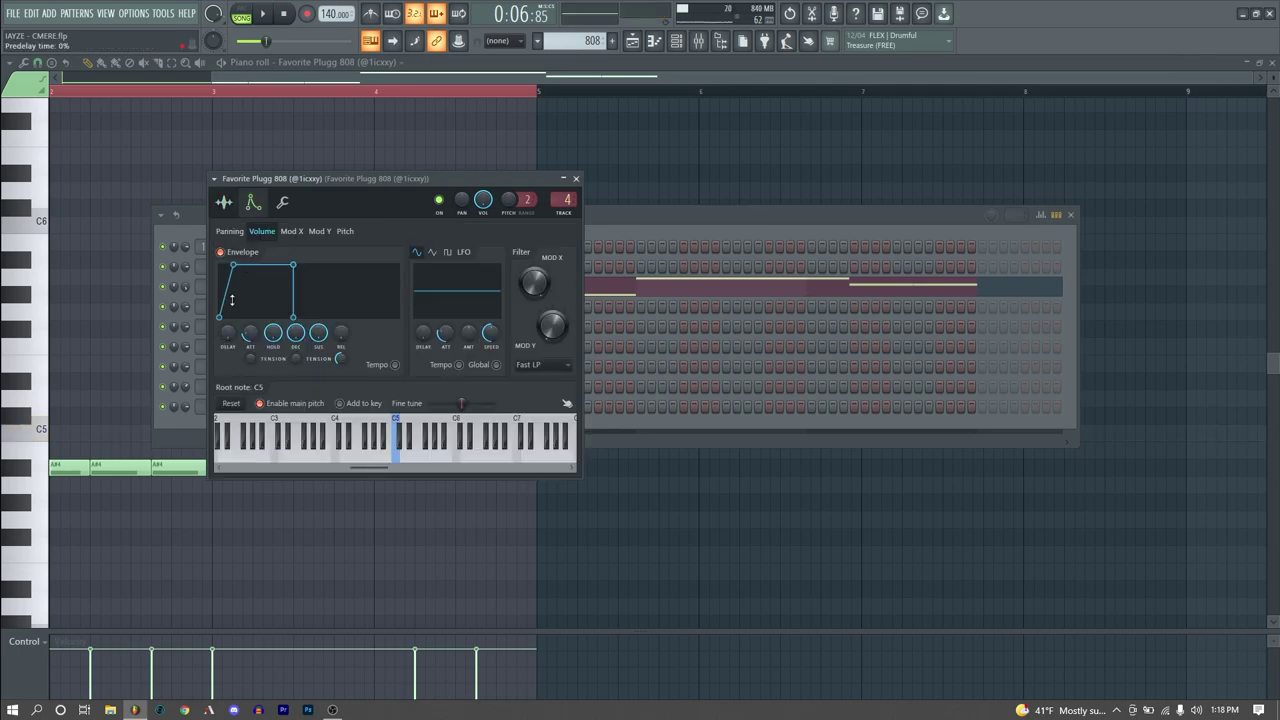
pyautogui.click(224, 202)
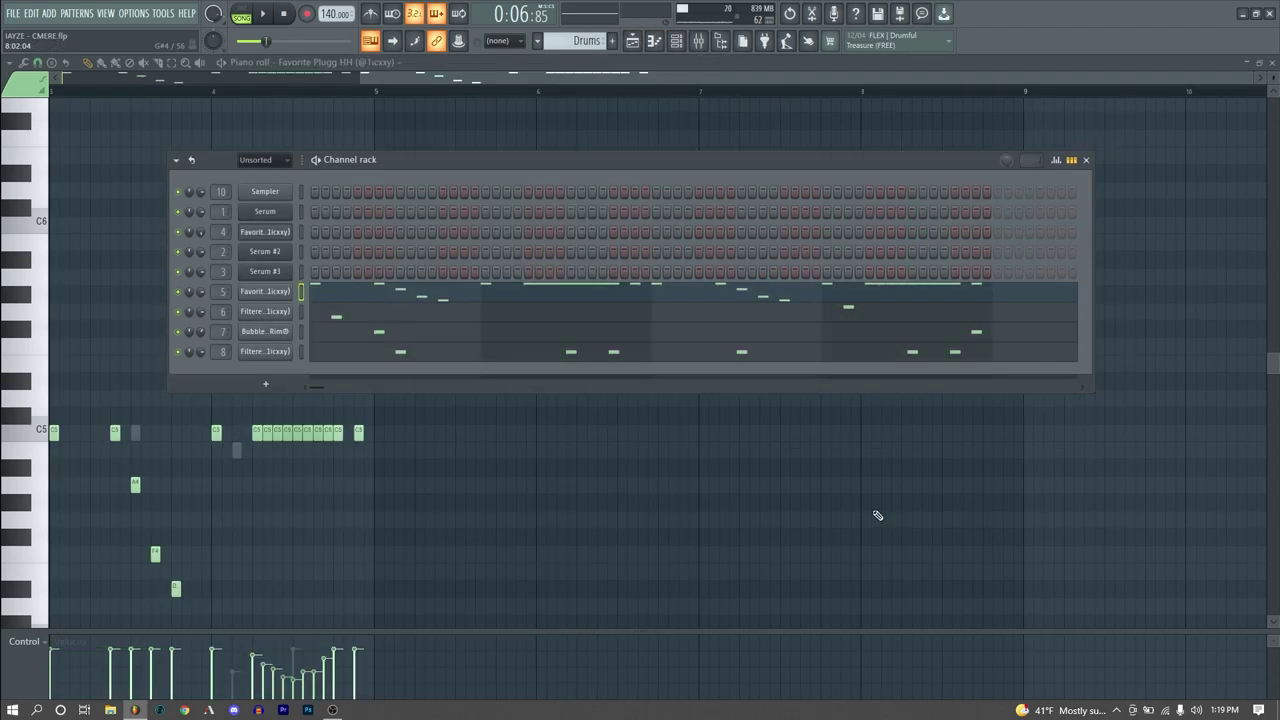
pyautogui.press('space')
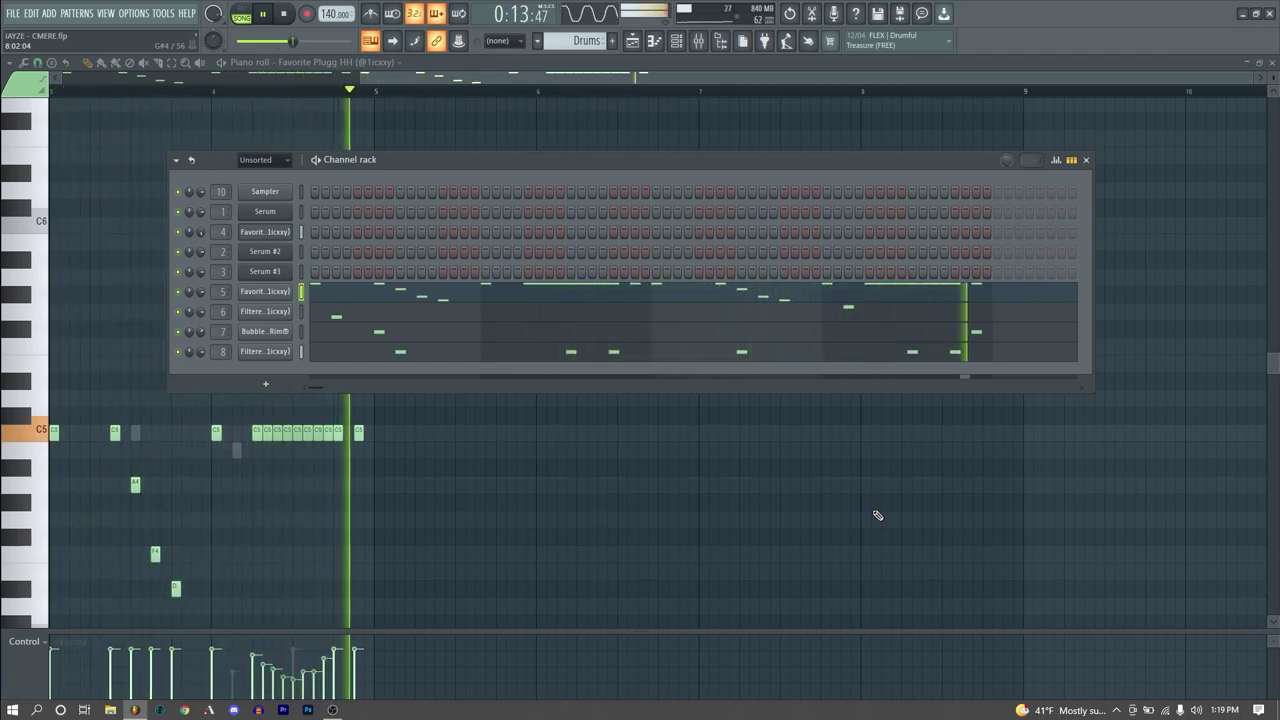
# In pattern mode, select and play the run of nine short C5 hi-hat notes.
pyautogui.press('space')
pyautogui.press('l')
pyautogui.click(280, 293)
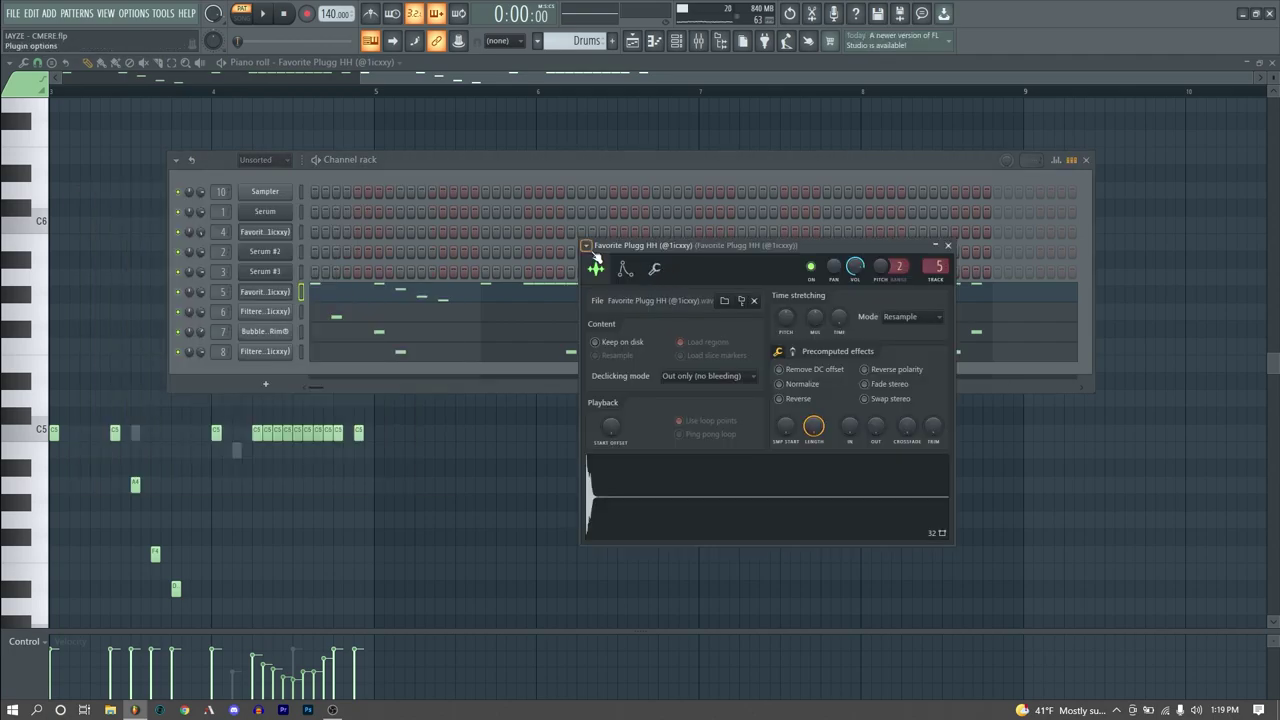
pyautogui.click(178, 376)
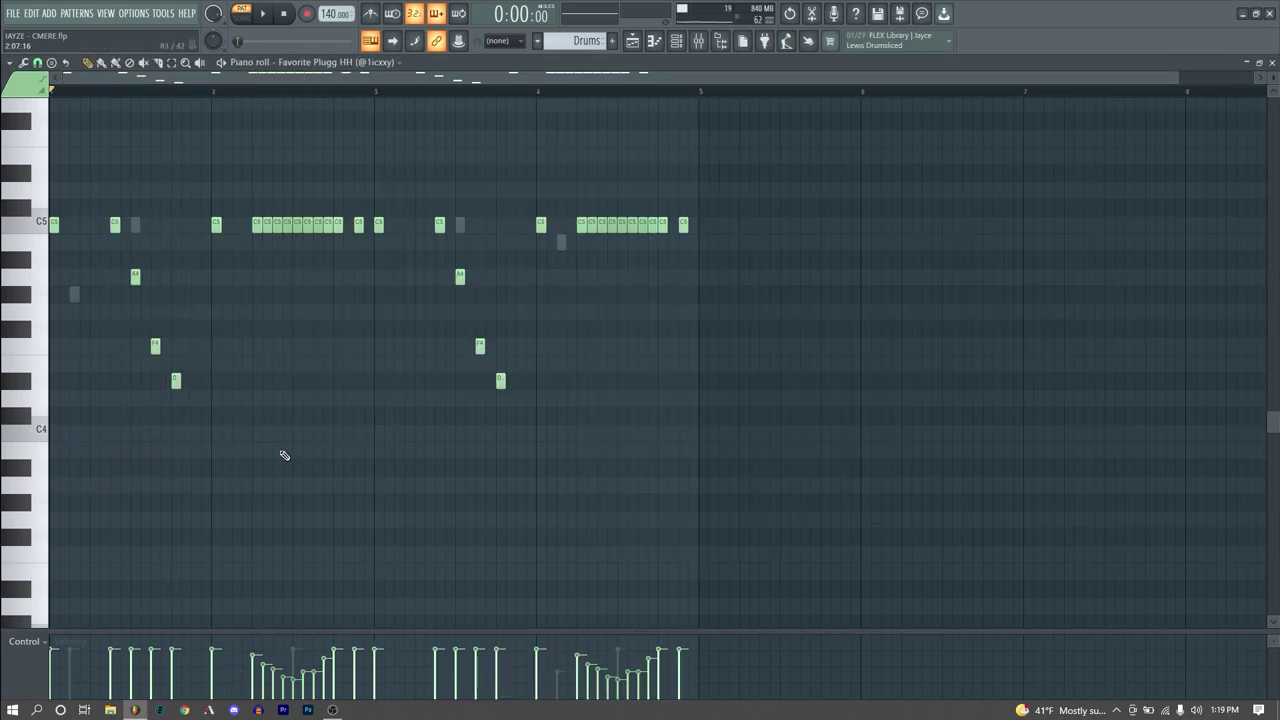
pyautogui.moveTo(254, 258); pyautogui.dragTo(346, 212)
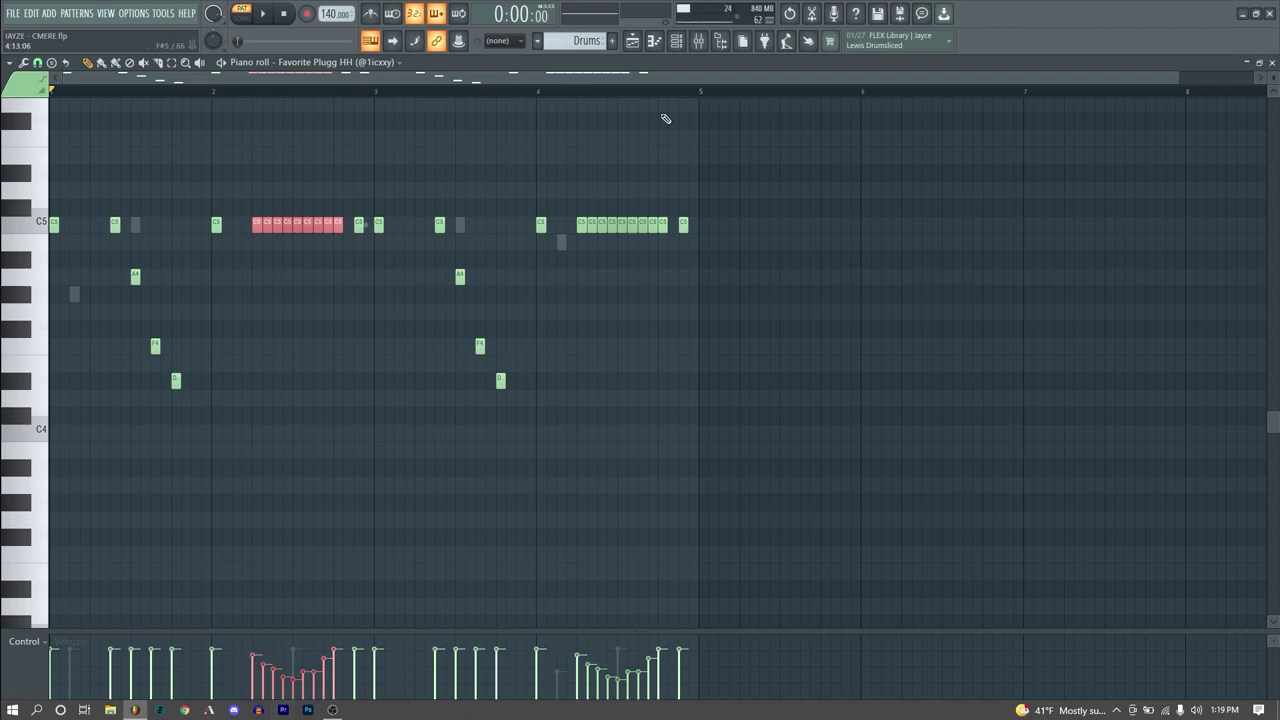
pyautogui.press('space')
pyautogui.press('space')
pyautogui.press('F6')
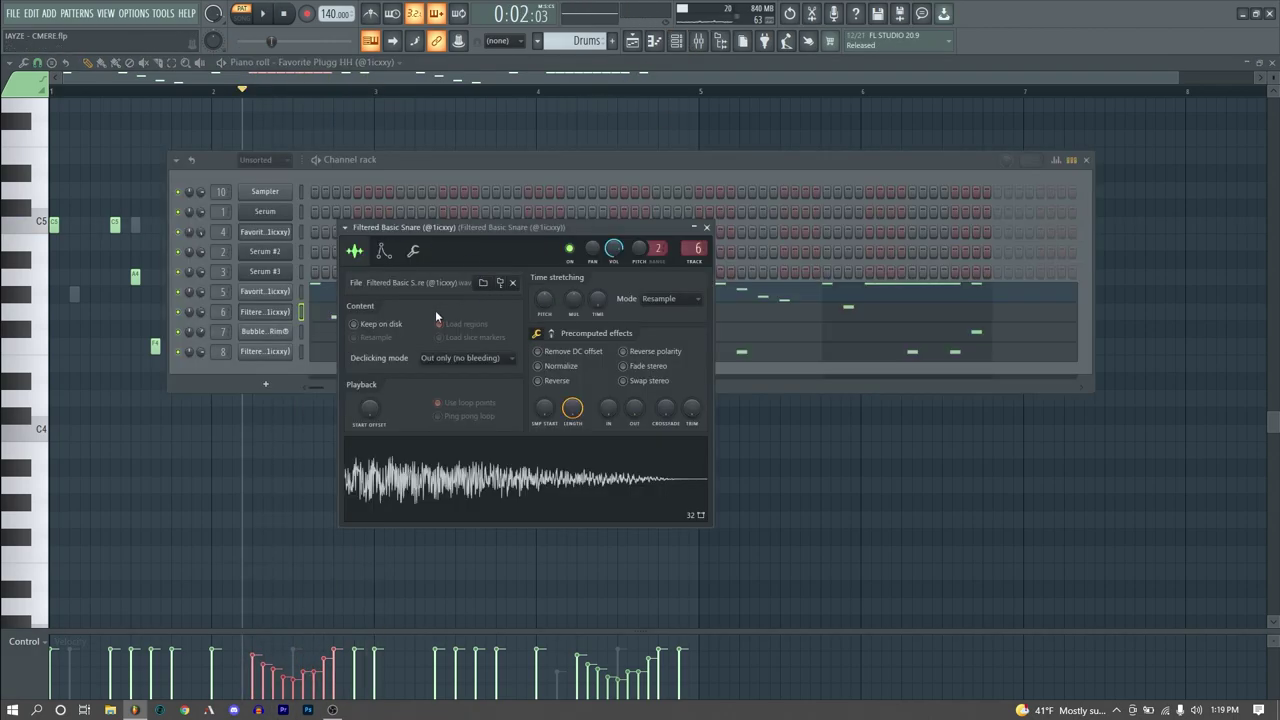
# Step to Filtered Clap, then review the Drums insert's Pro-C 2 and Radiator before returning.
pyautogui.press('Down')
pyautogui.press('Down')
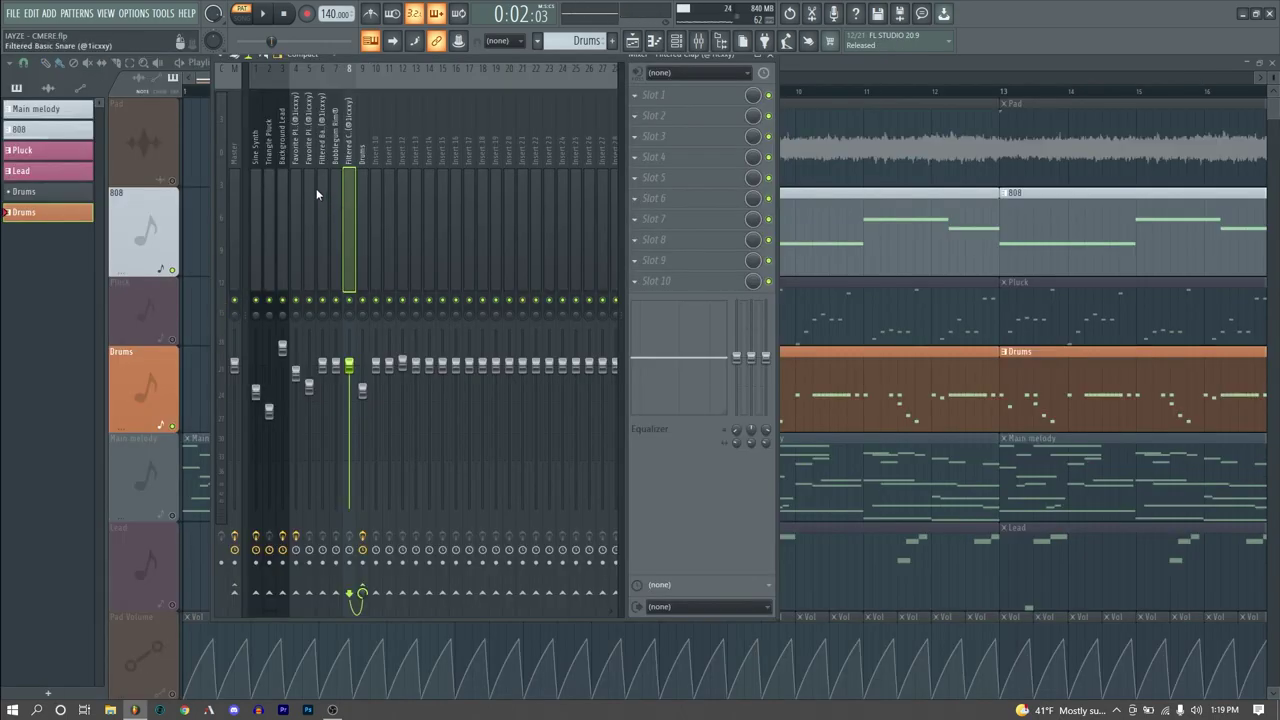
pyautogui.click(297, 182)
pyautogui.click(348, 180)
pyautogui.click(362, 180)
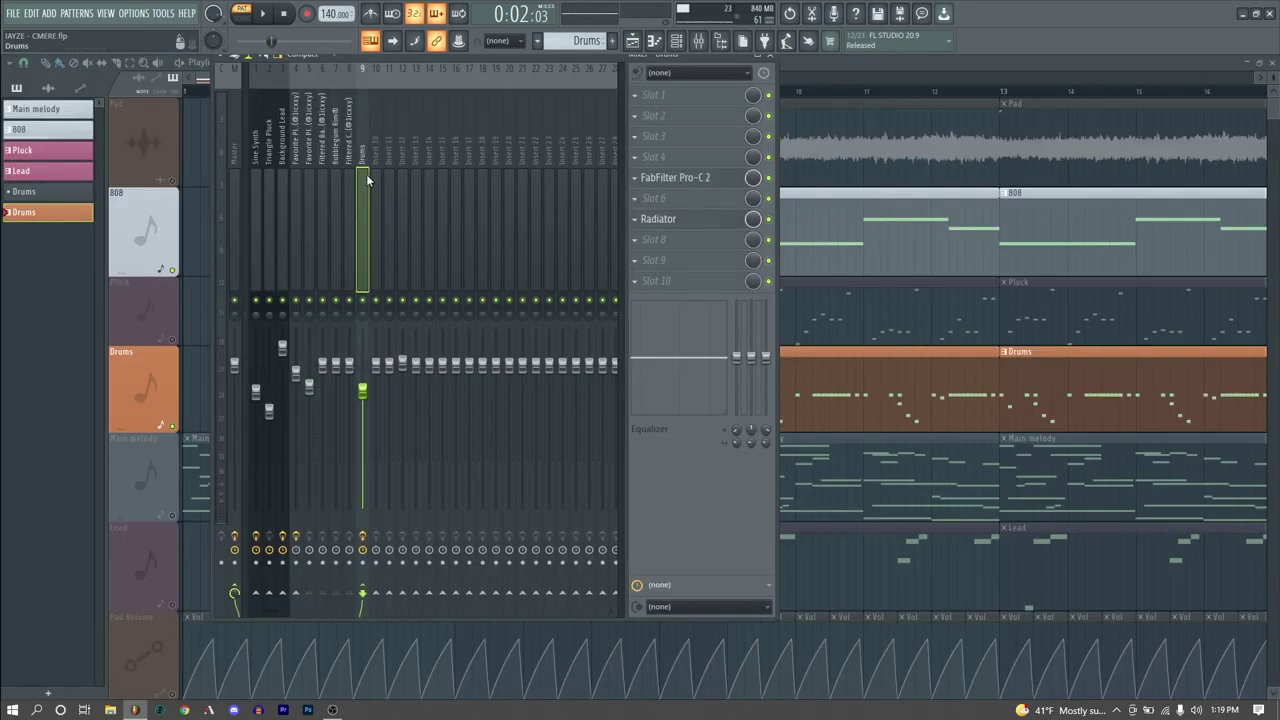
pyautogui.click(715, 178)
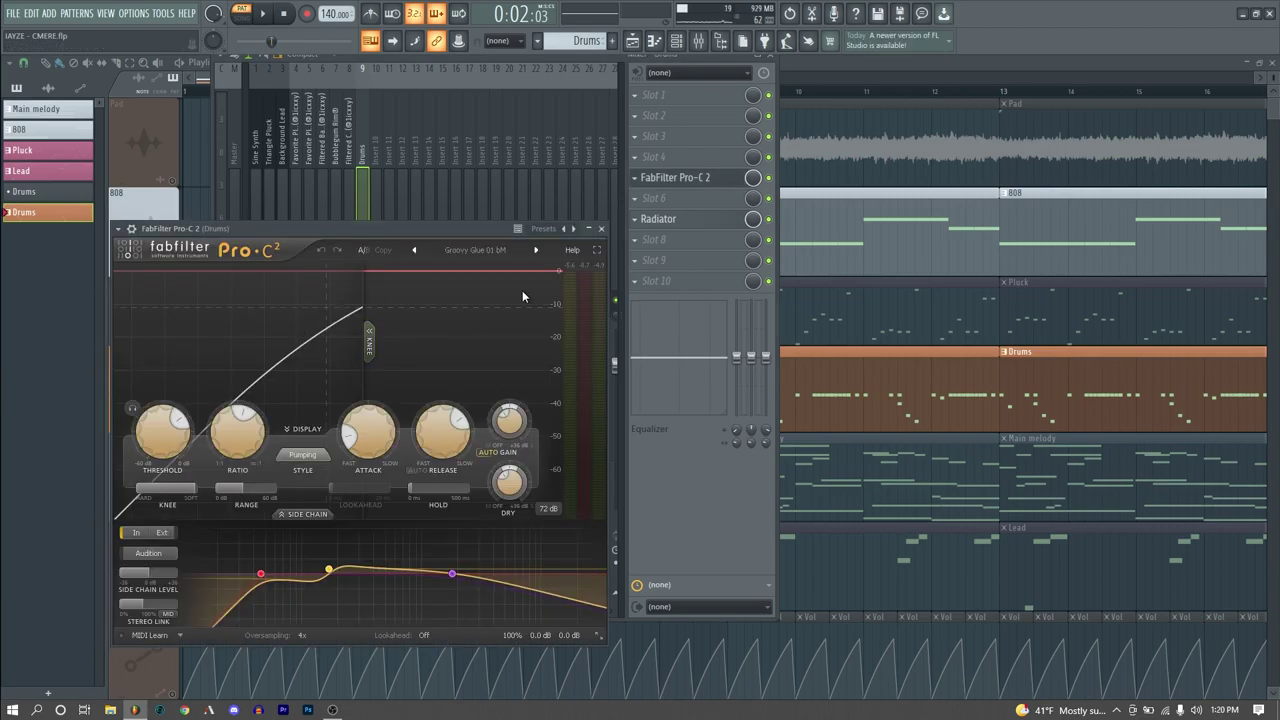
pyautogui.click(589, 228)
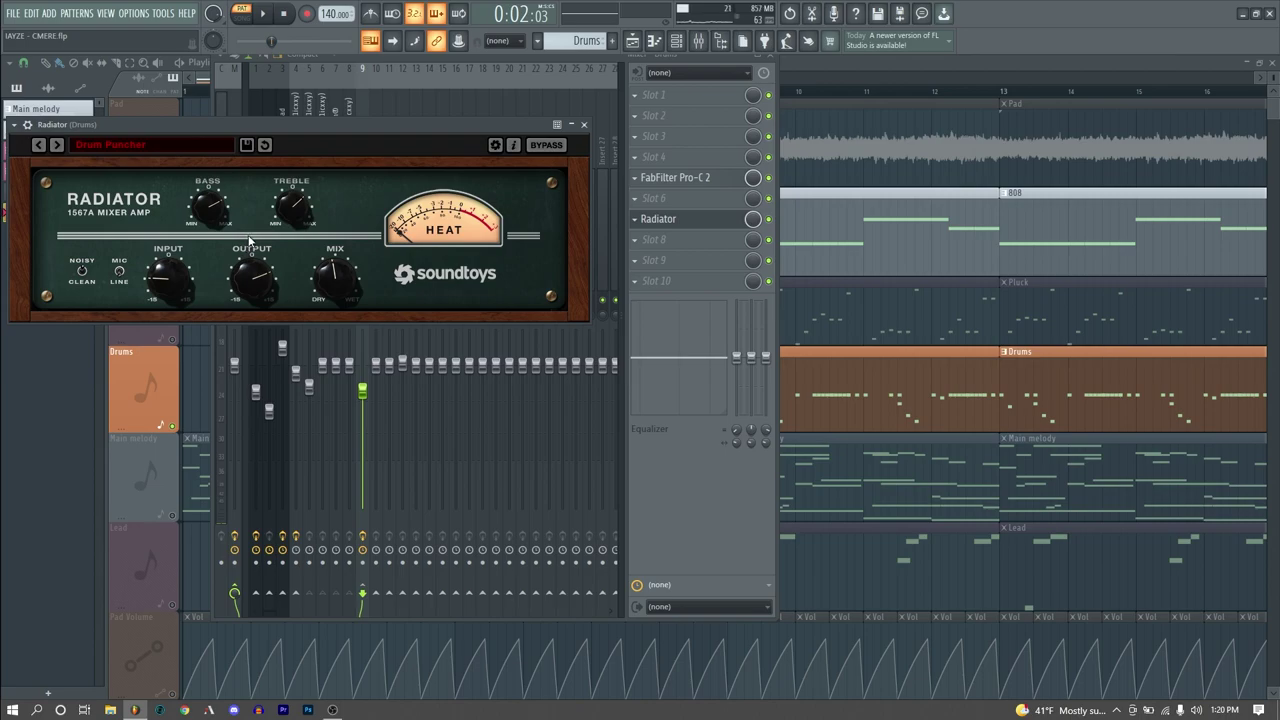
pyautogui.press('F5')
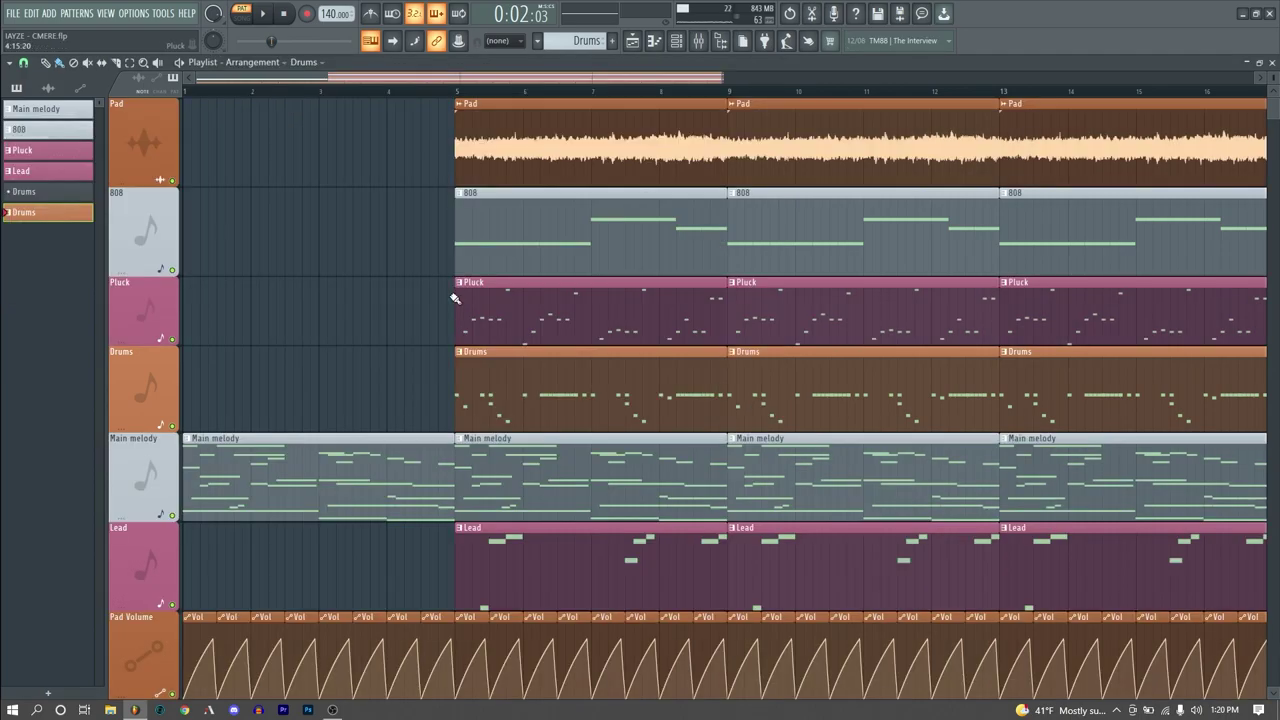
# Play the full song from bar 3, then switch to the Patreon page in Chrome.
pyautogui.click(320, 91)
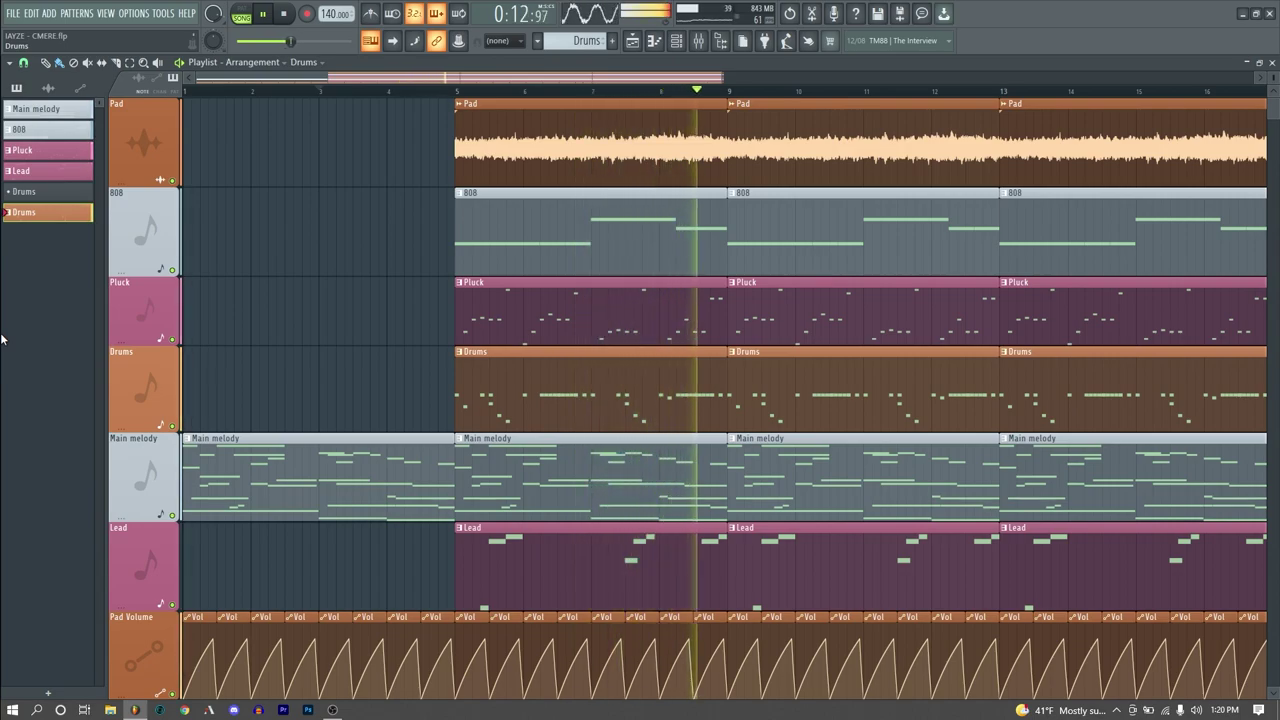
pyautogui.hotkey('alt', 'Tab')
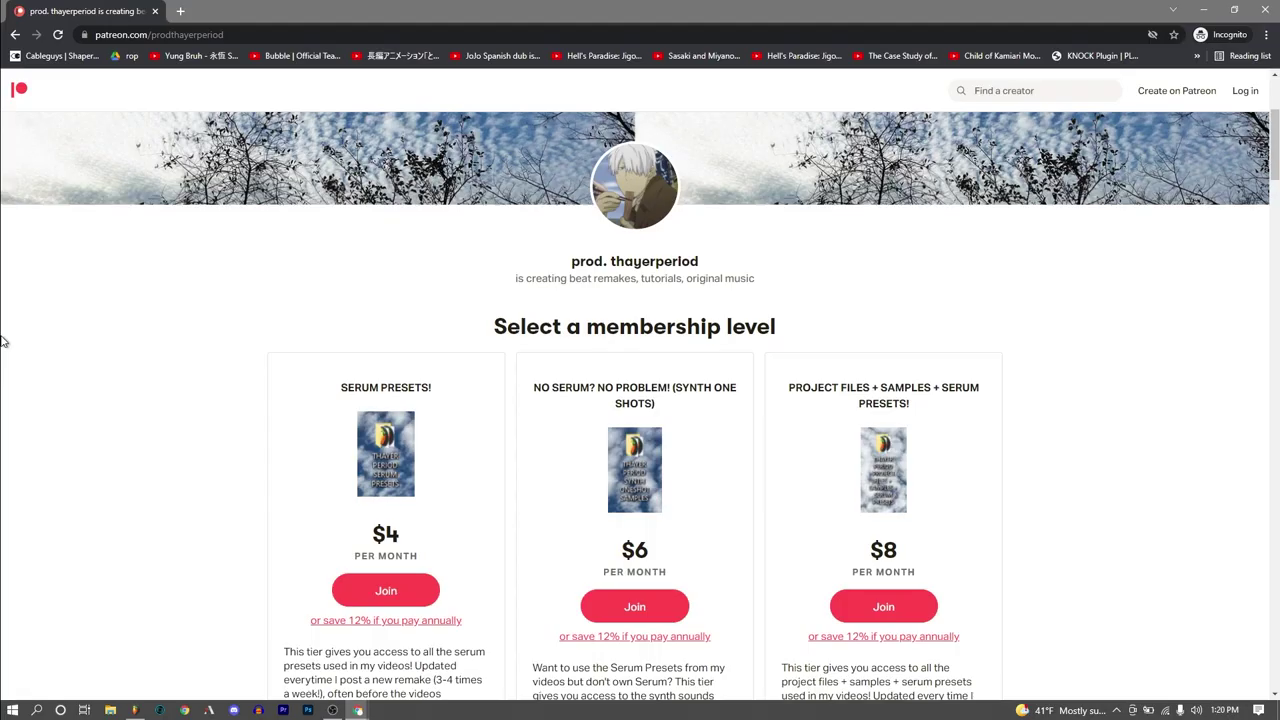